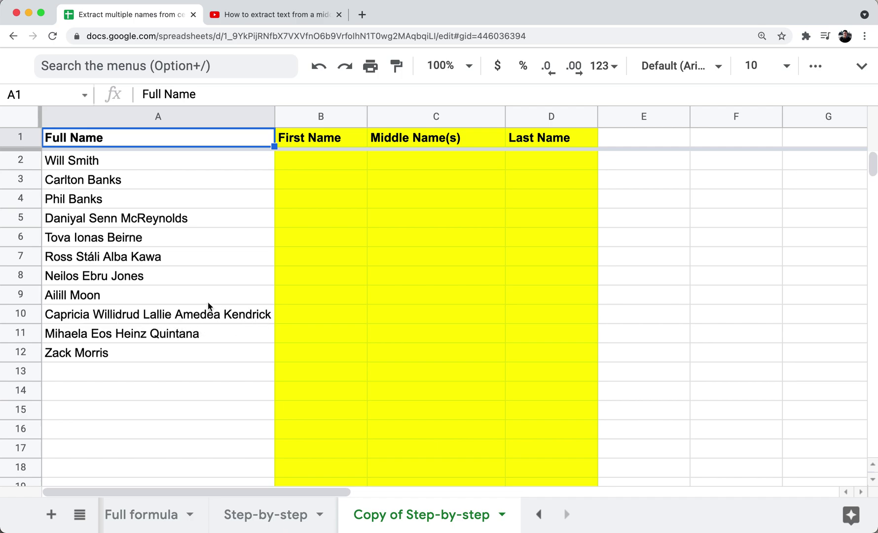
pyautogui.click(135, 162)
pyautogui.click(159, 275)
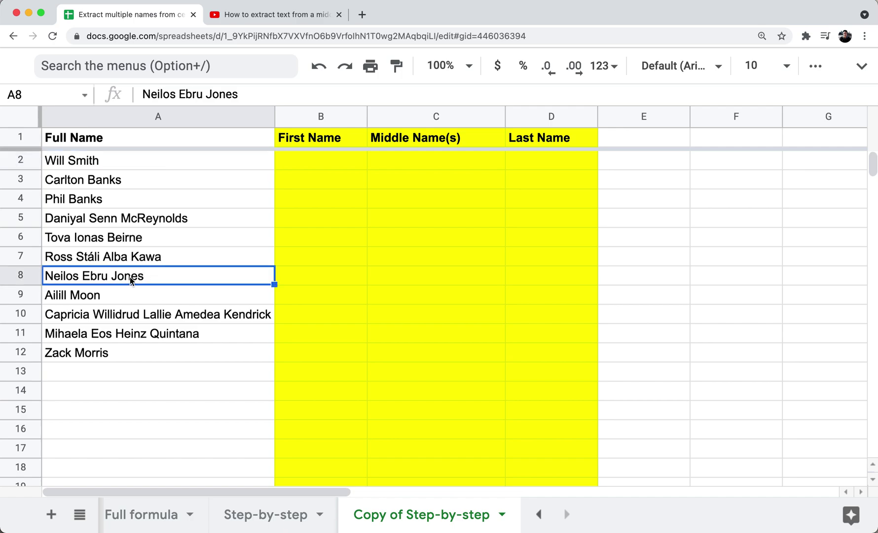
pyautogui.click(332, 162)
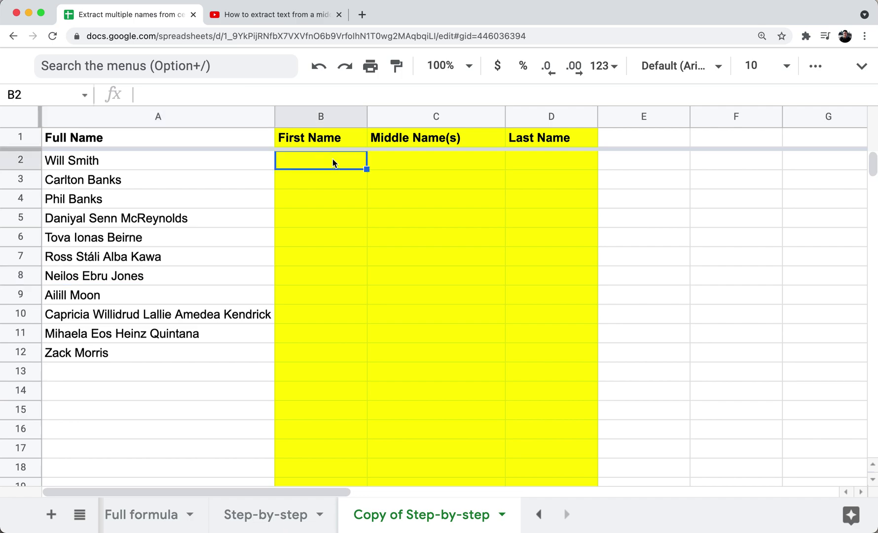
pyautogui.click(466, 156)
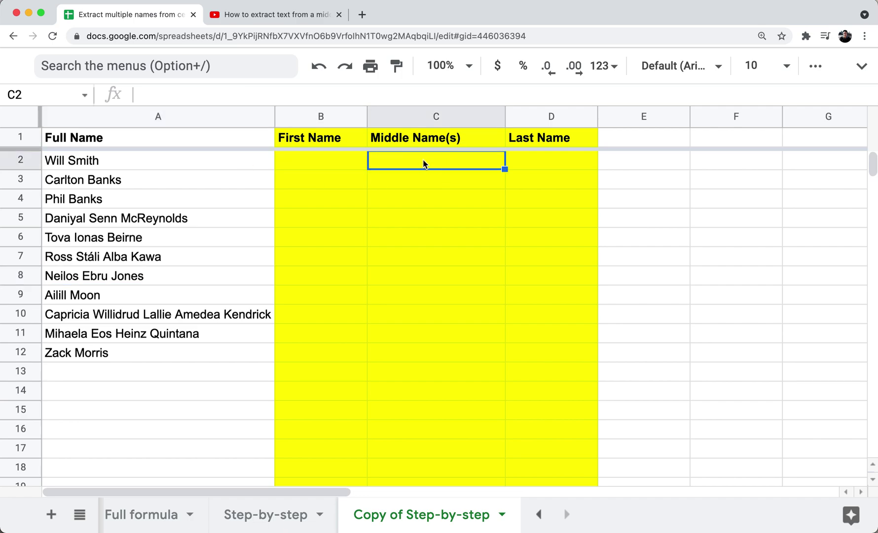
pyautogui.click(580, 164)
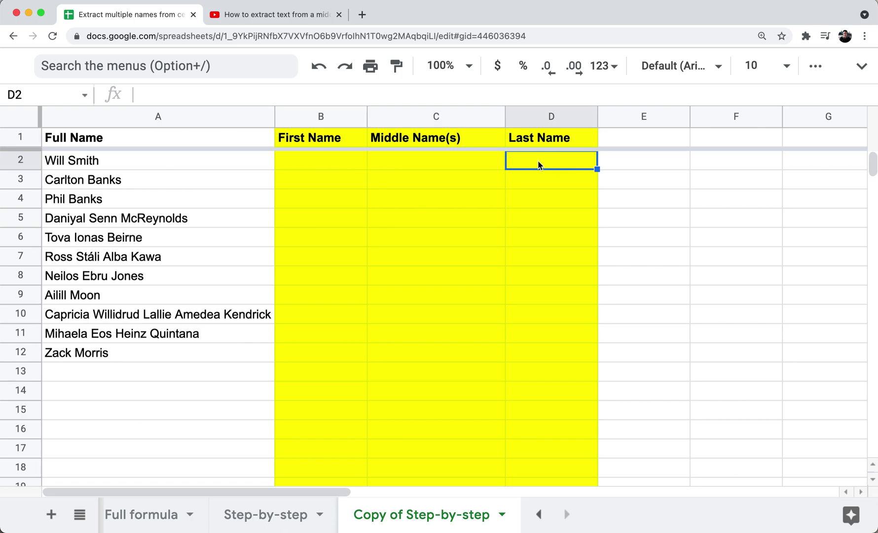
# Insert four blank columns between the Full Name and First Name columns.
pyautogui.rightClick(316, 115)
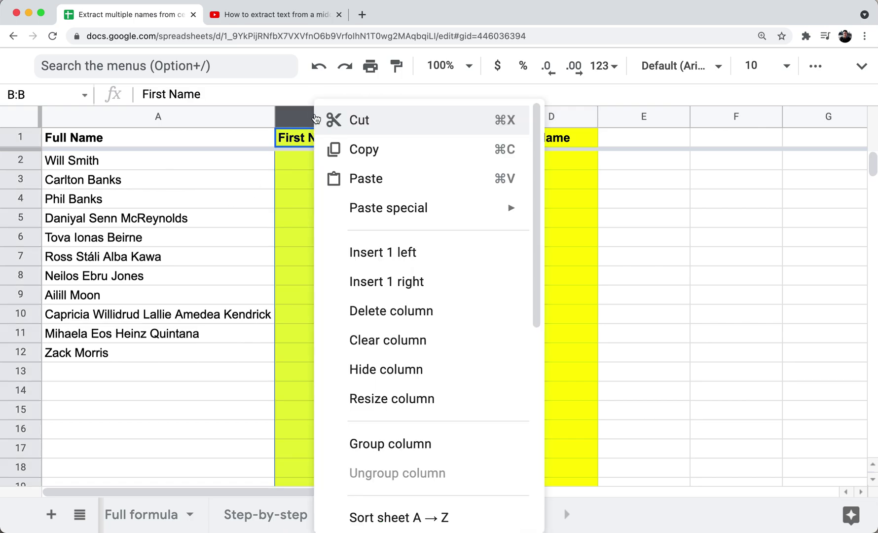
pyautogui.click(402, 252)
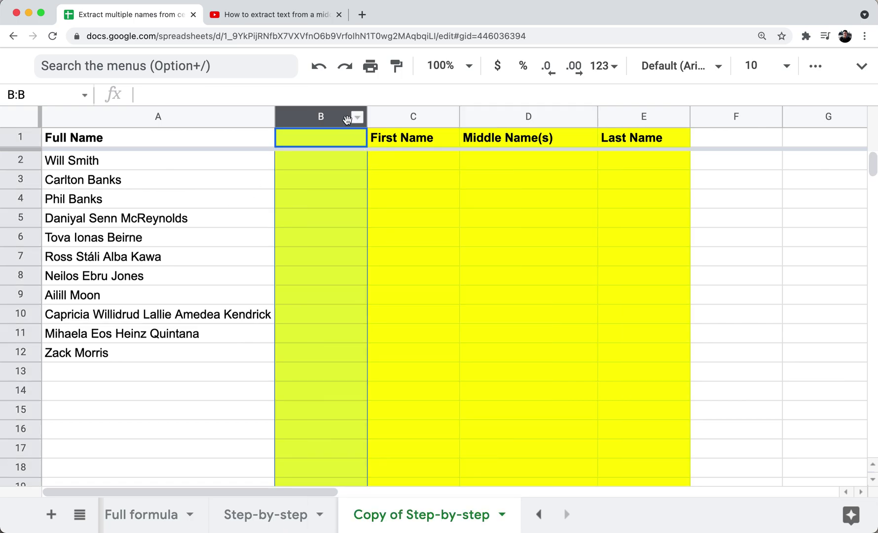
pyautogui.rightClick(330, 116)
pyautogui.click(423, 252)
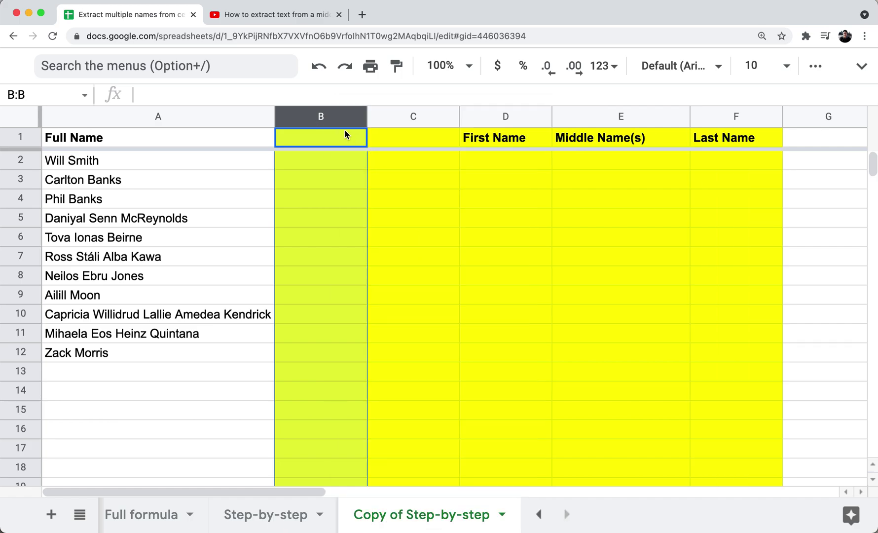
pyautogui.rightClick(330, 117)
pyautogui.click(430, 249)
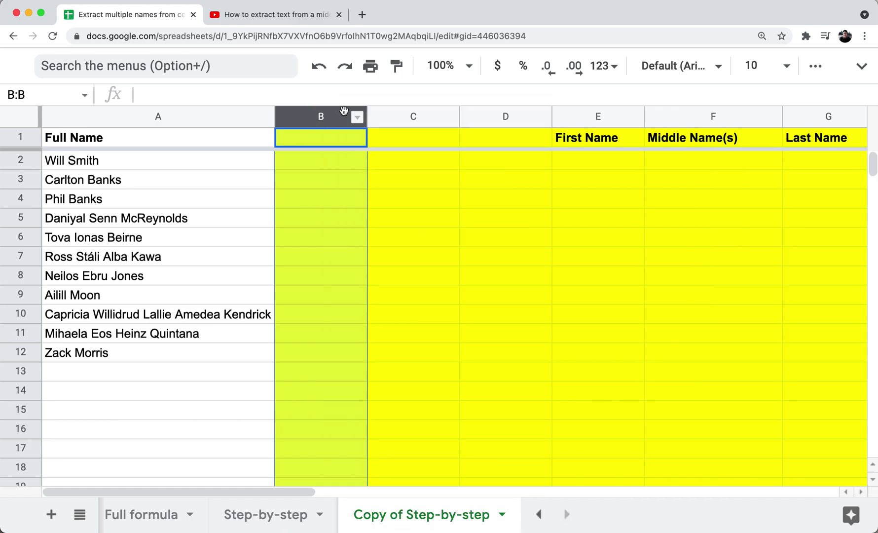
pyautogui.rightClick(329, 118)
pyautogui.click(436, 249)
pyautogui.click(455, 217)
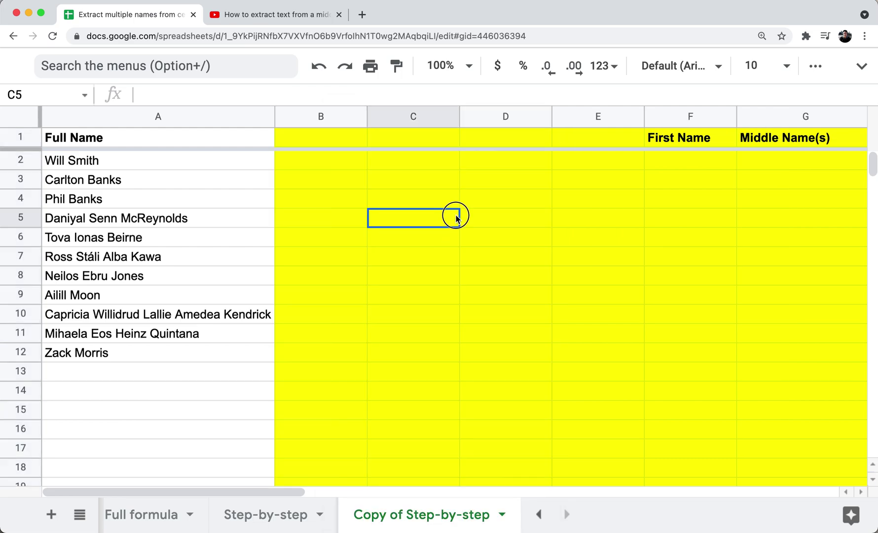
# Remove the yellow fill colour from the blank columns B through E.
pyautogui.moveTo(343, 121); pyautogui.dragTo(608, 147)
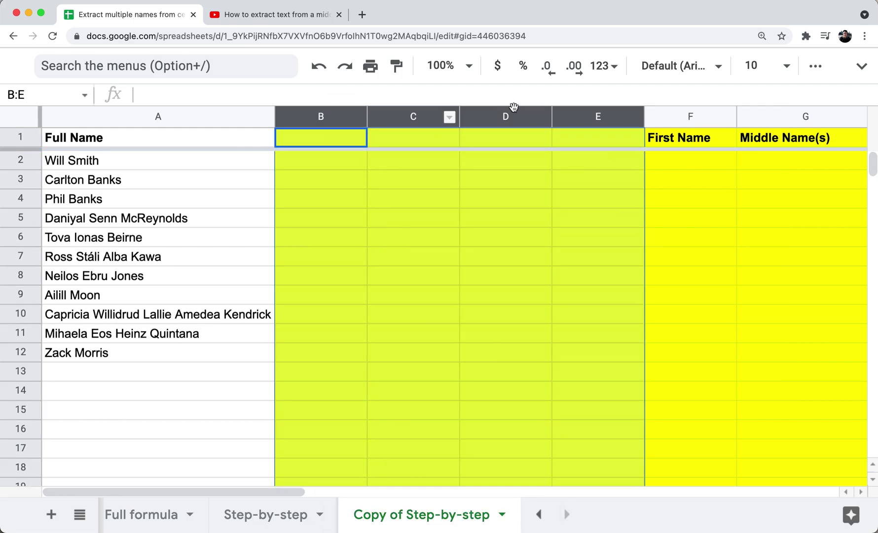
pyautogui.click(861, 69)
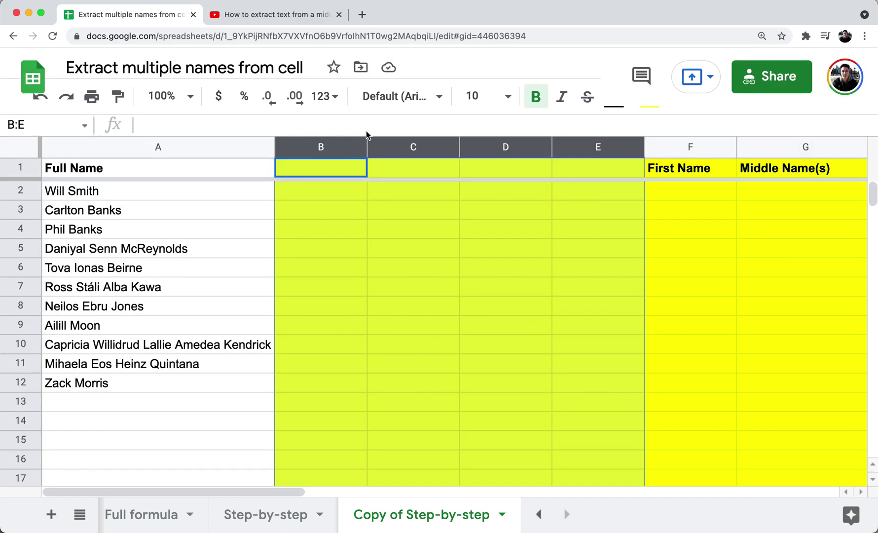
pyautogui.click(649, 124)
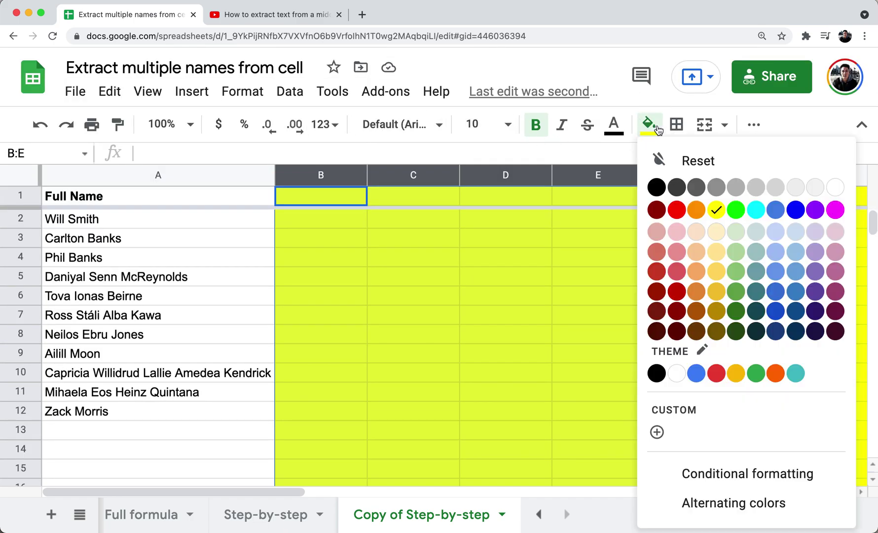
pyautogui.click(693, 159)
pyautogui.hotkey('ctrl', 'shift', 'f')
pyautogui.click(393, 202)
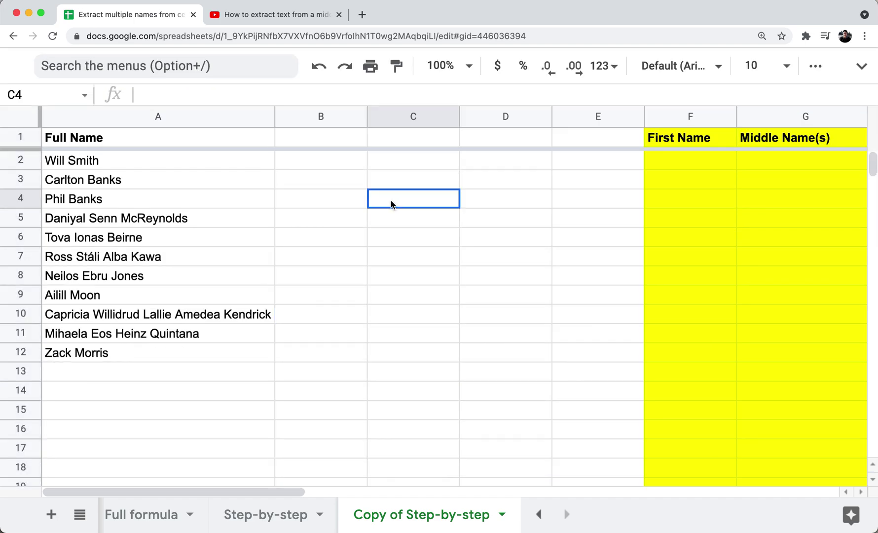
# Enter the header "# of spaces" in B1 and narrow column B to fit it.
pyautogui.click(329, 143)
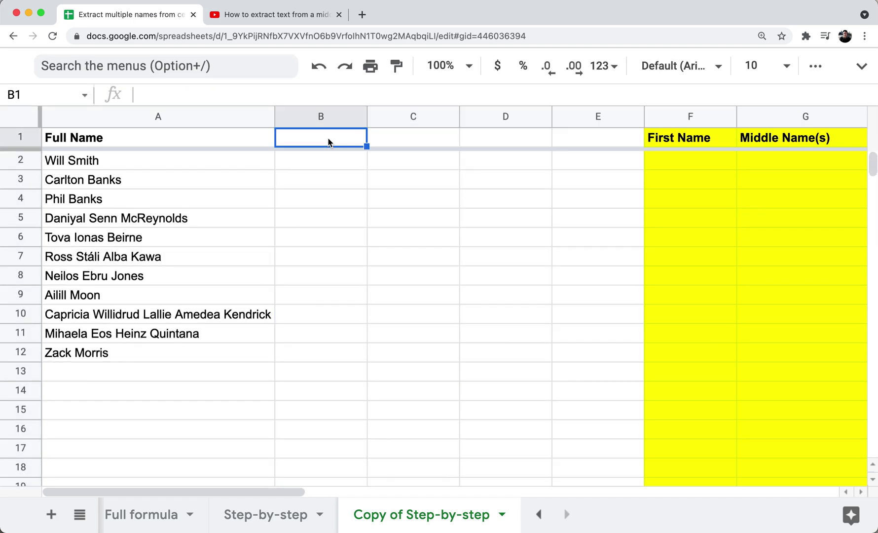
pyautogui.write('#')
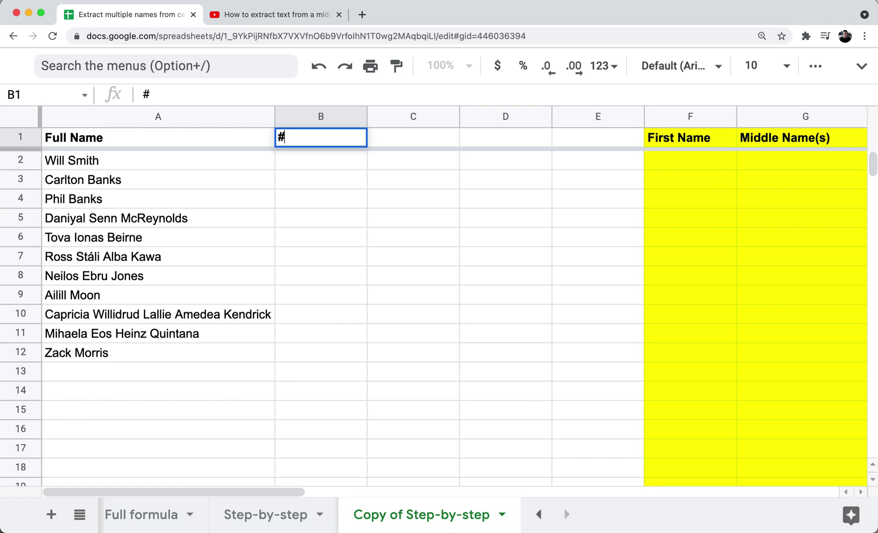
pyautogui.write(' of spaces')
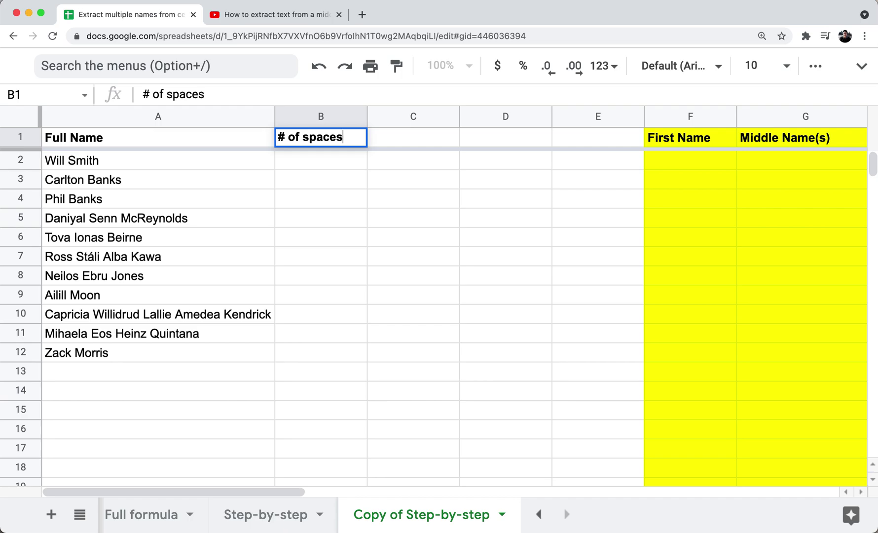
pyautogui.press('Return')
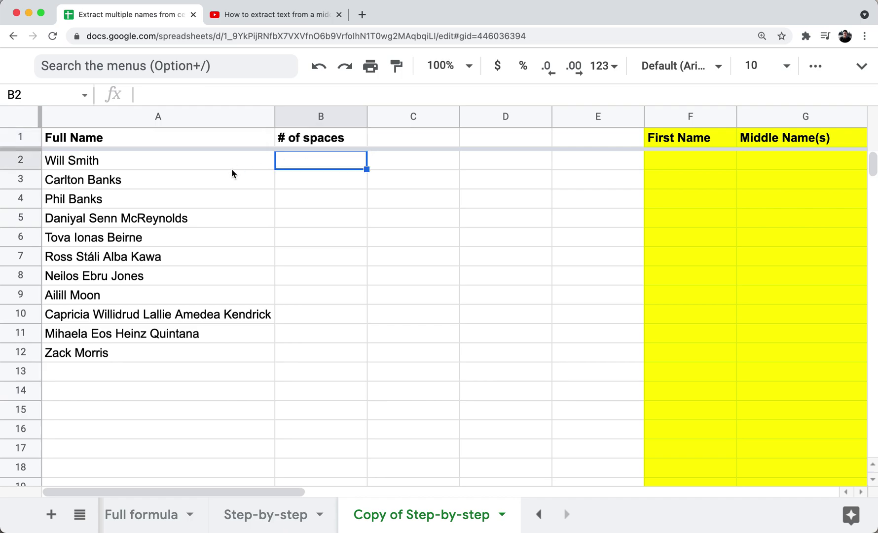
pyautogui.moveTo(367, 117); pyautogui.dragTo(349, 116)
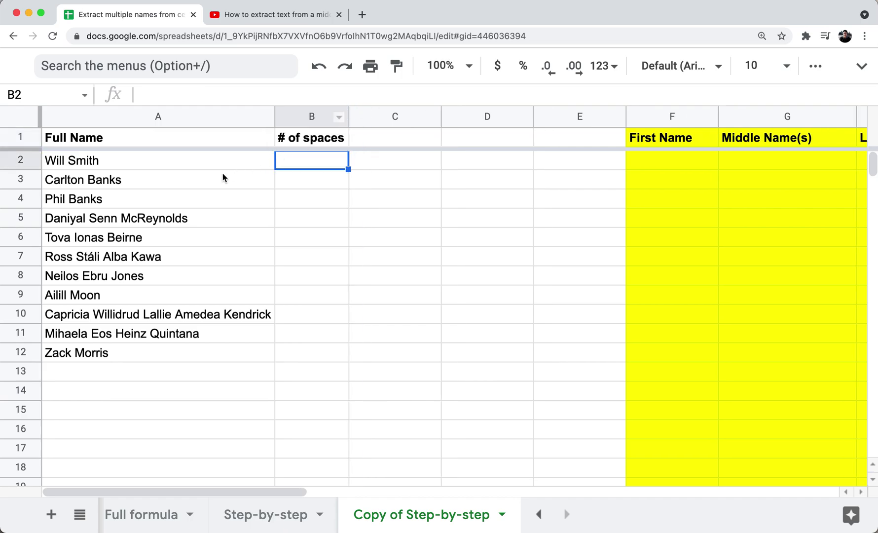
pyautogui.click(106, 160)
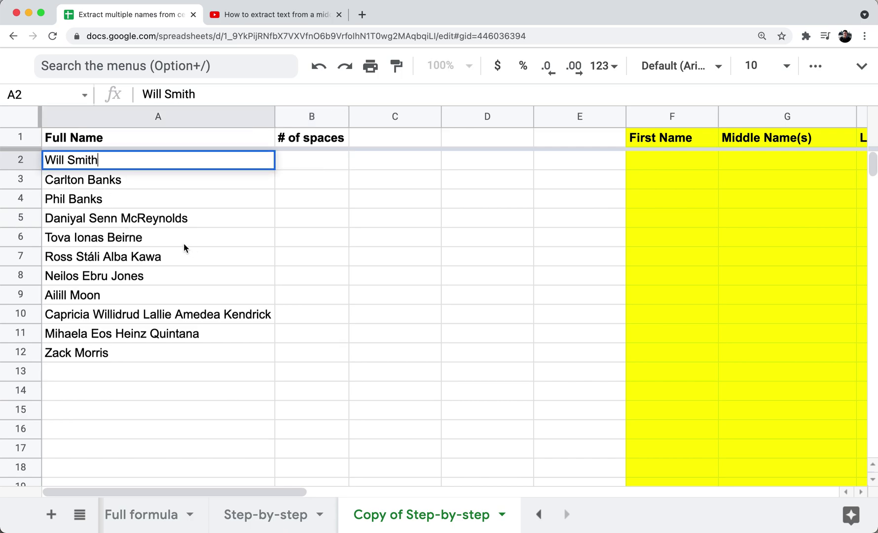
pyautogui.press('Return')
pyautogui.click(323, 144)
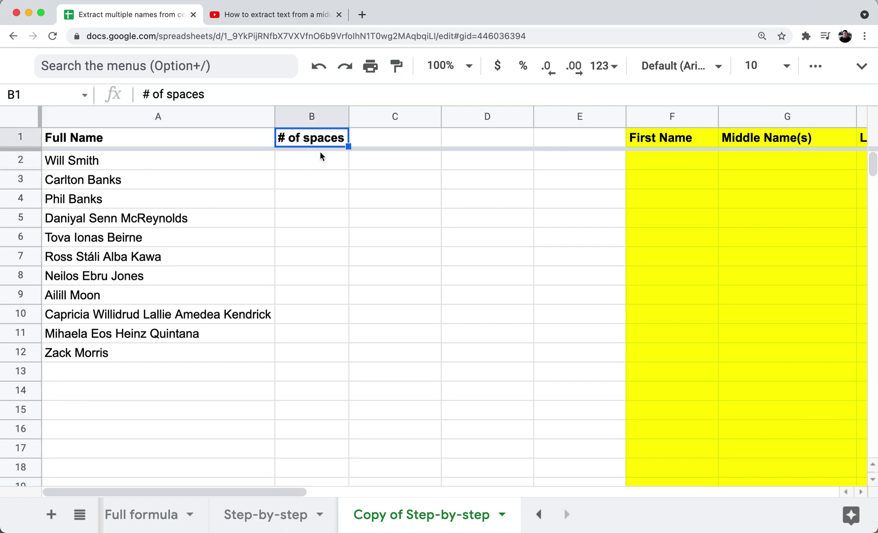
# Enter =LEN(A2)-LEN(SUBSTITUTE(A2," ","")) in B2 and autofill the formula down to B12.
pyautogui.press('Down')
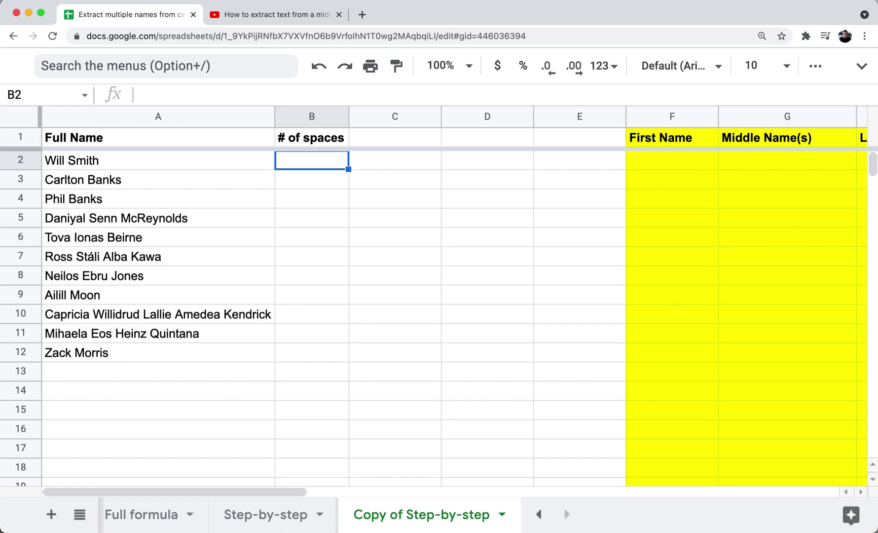
pyautogui.write('=LEN')
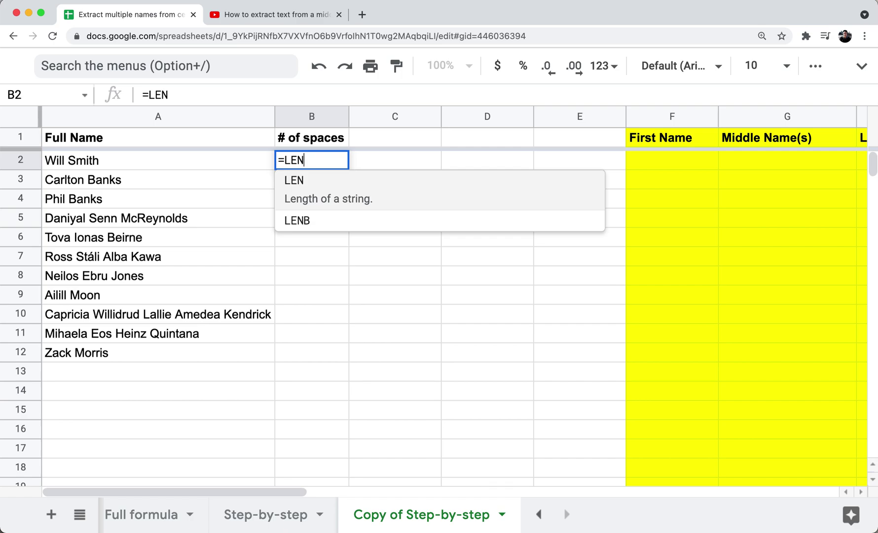
pyautogui.write('(A2)')
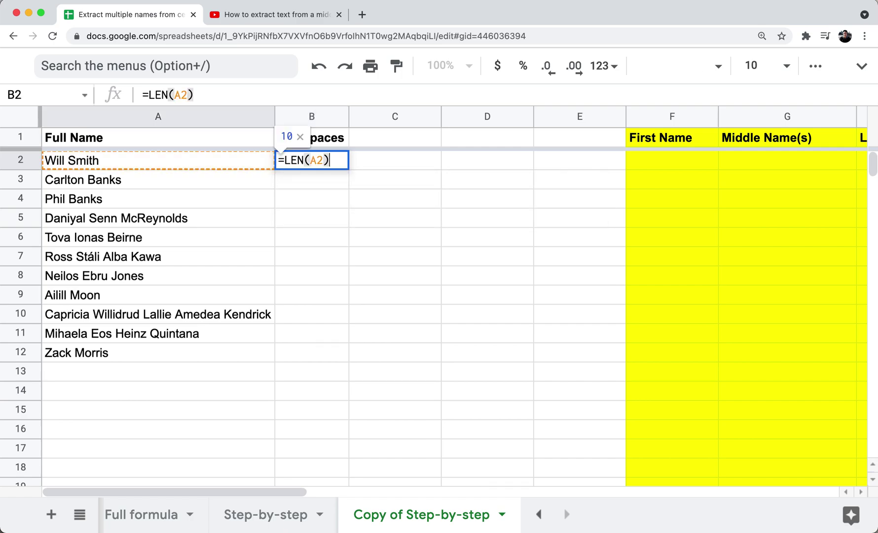
pyautogui.write('-LEN')
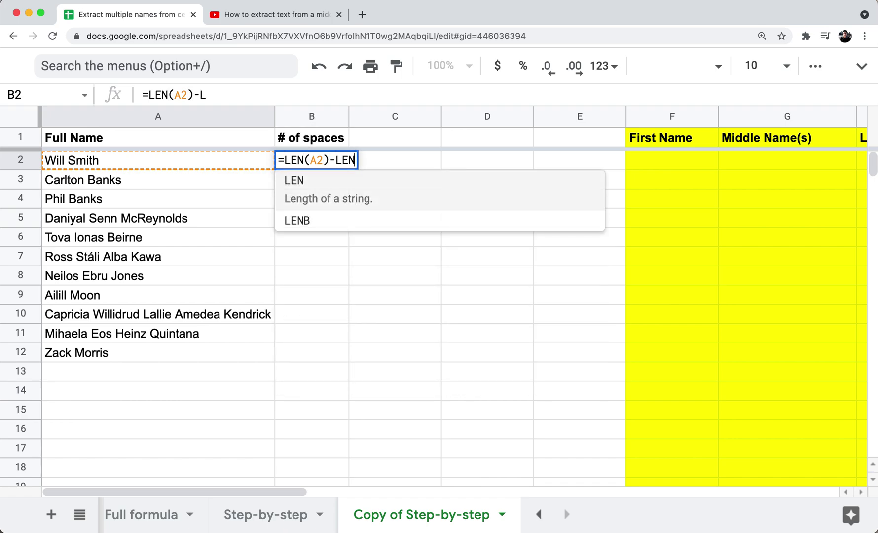
pyautogui.write('(SUBS')
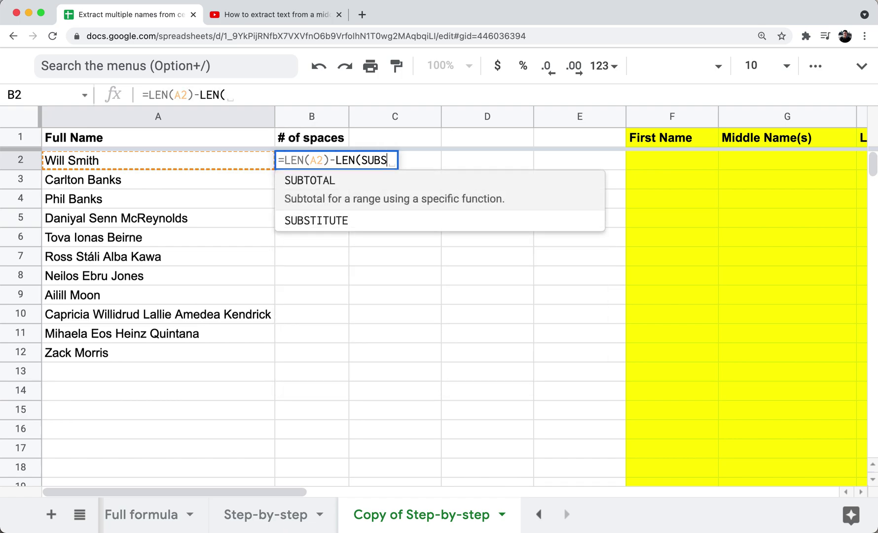
pyautogui.press('Tab')
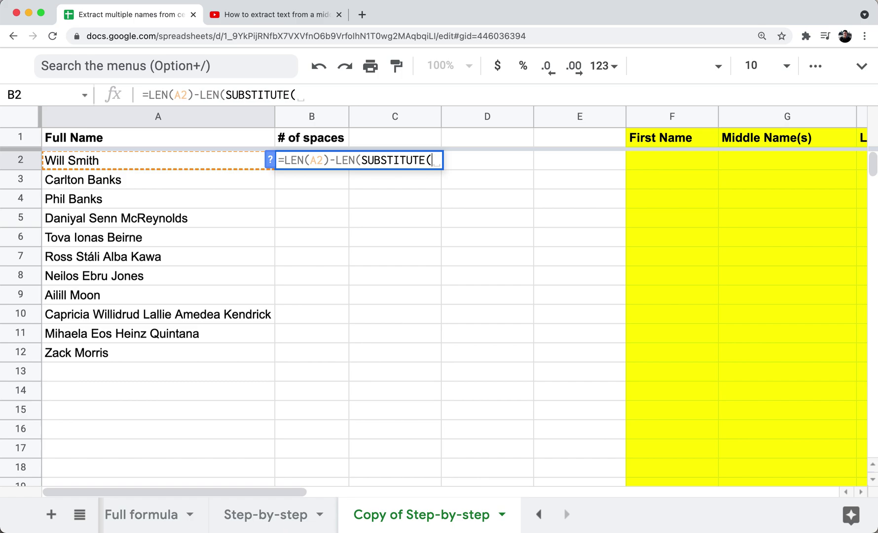
pyautogui.write('A2')
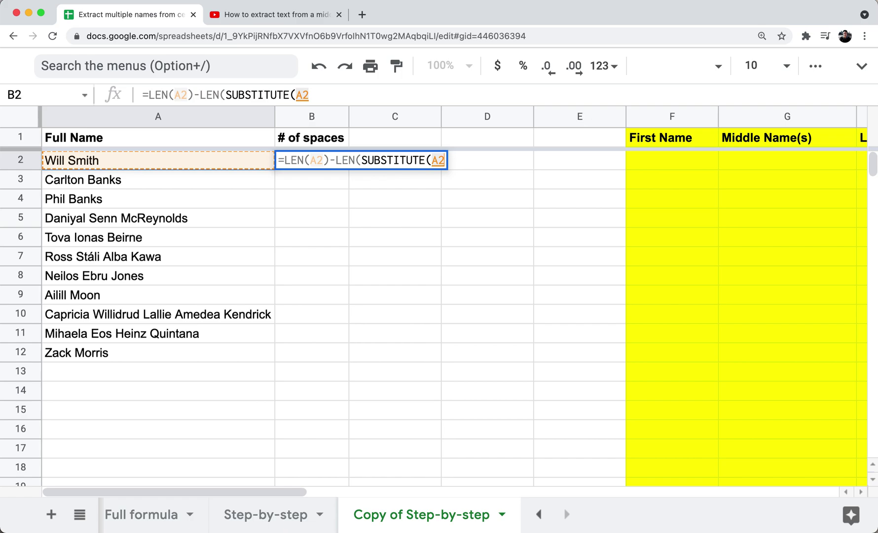
pyautogui.write(',')
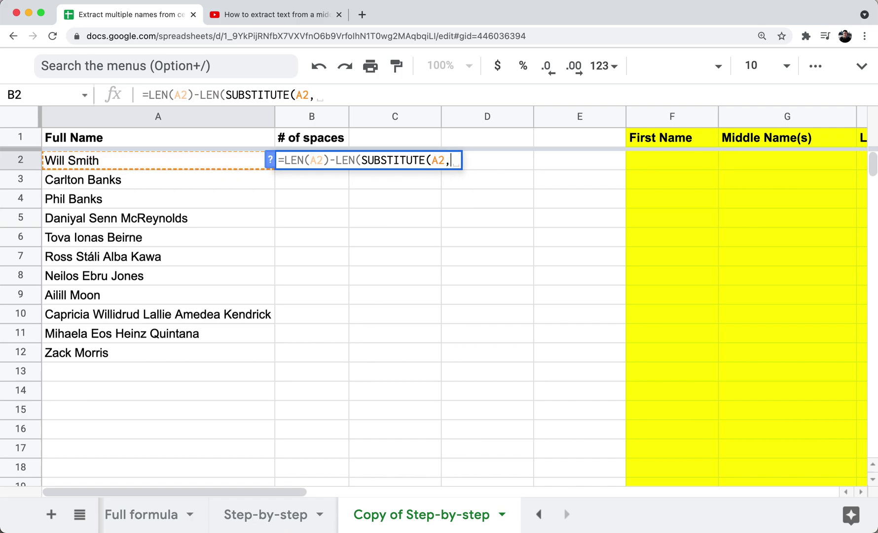
pyautogui.write('" "')
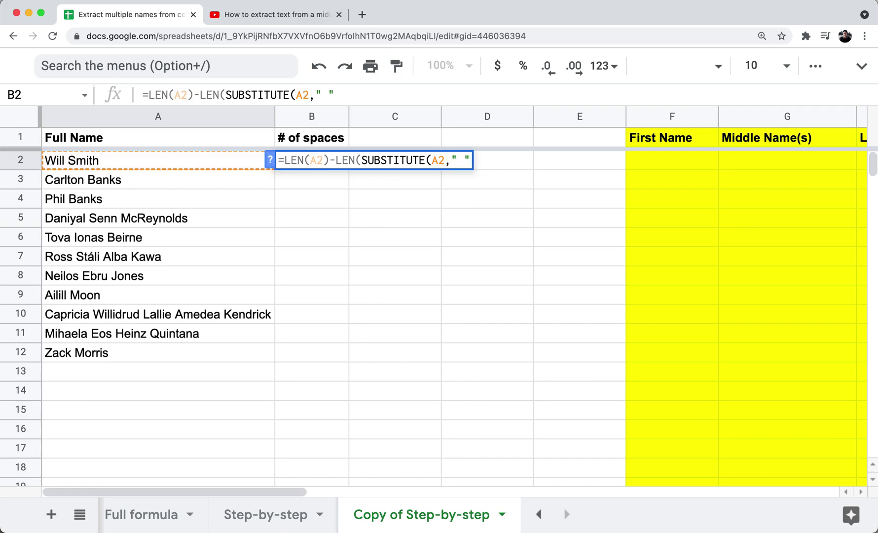
pyautogui.write(',""')
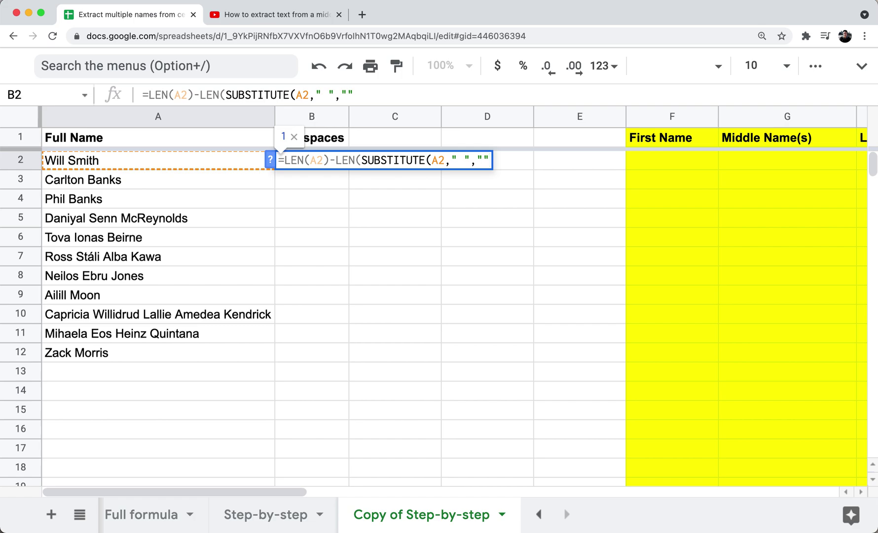
pyautogui.write('))')
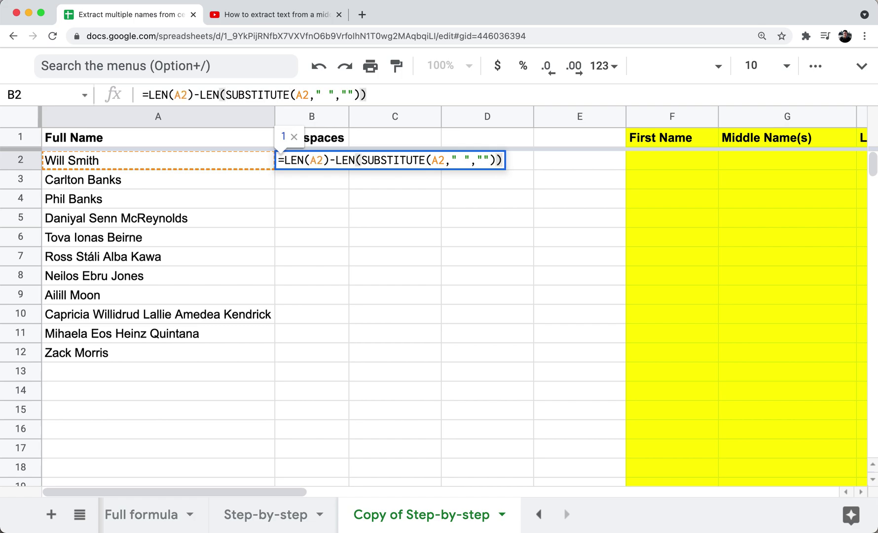
pyautogui.press('Return')
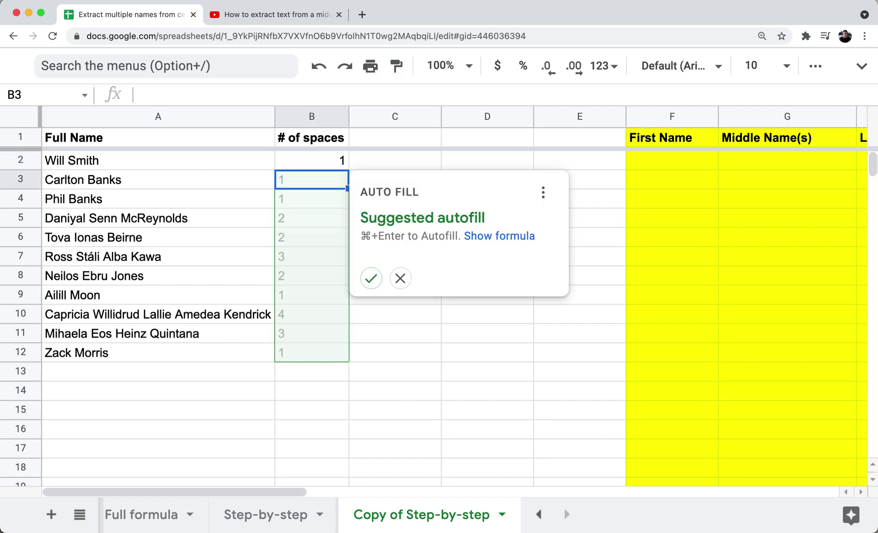
pyautogui.press('super+Return')
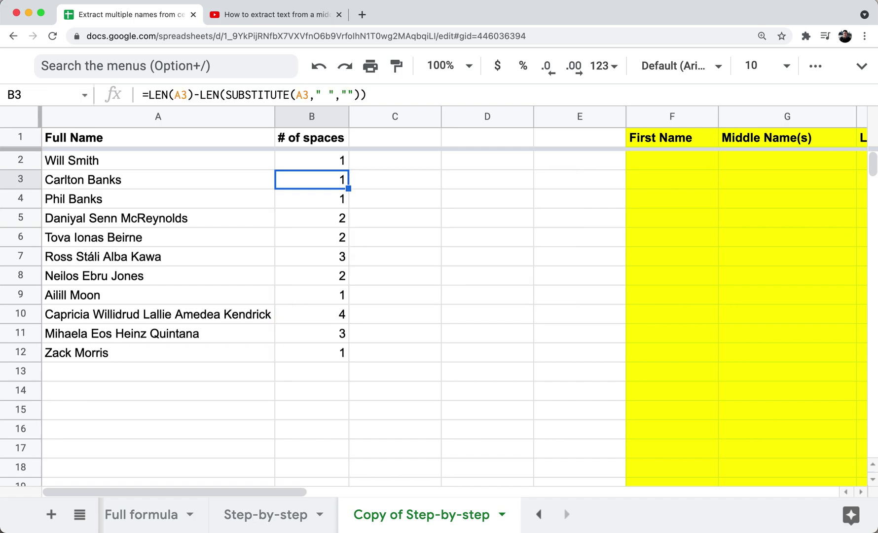
# Examine the filled space-count formulas in column B, cell by cell from B4 to B11.
pyautogui.press('Down')
pyautogui.press('Down')
pyautogui.press('Down')
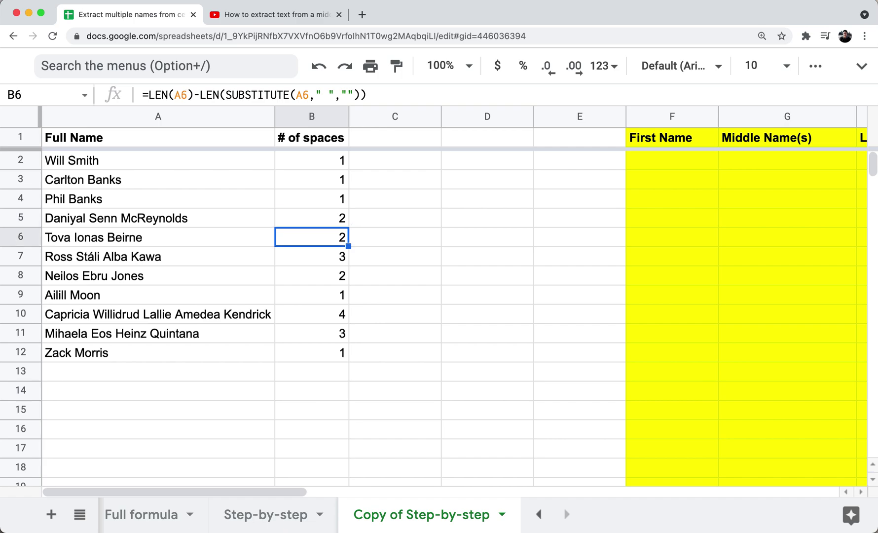
pyautogui.press('Down')
pyautogui.press('Down')
pyautogui.press('Down')
pyautogui.press('Down')
pyautogui.press('Down')
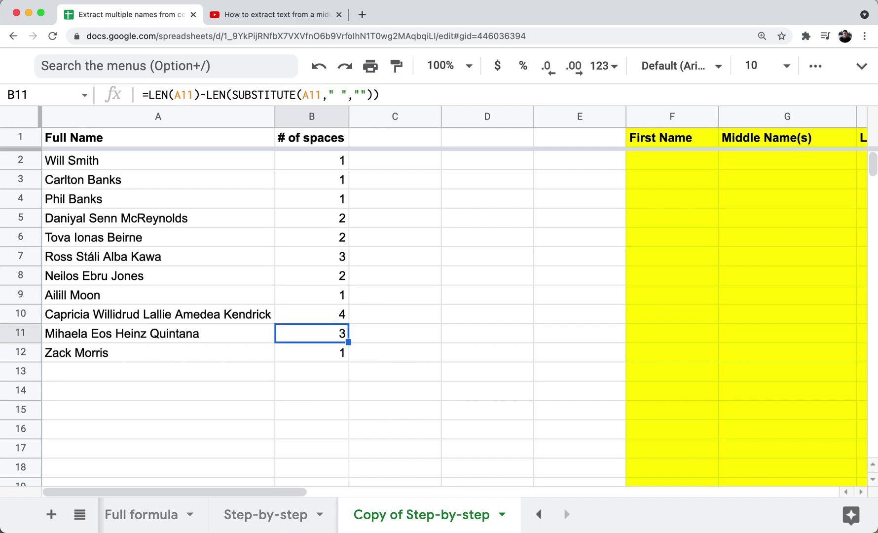
# Compare the full name in A10 with its space count in B10.
pyautogui.press('Up')
pyautogui.press('Left')
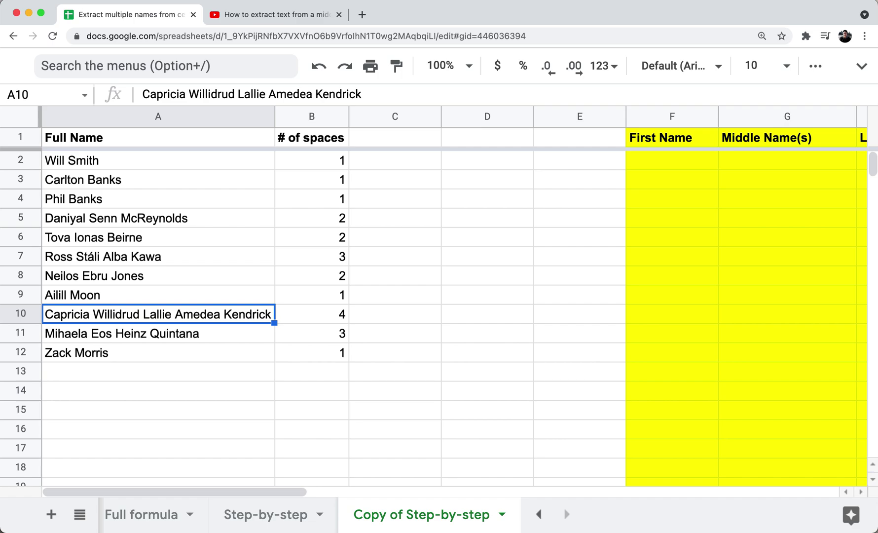
pyautogui.press('Right')
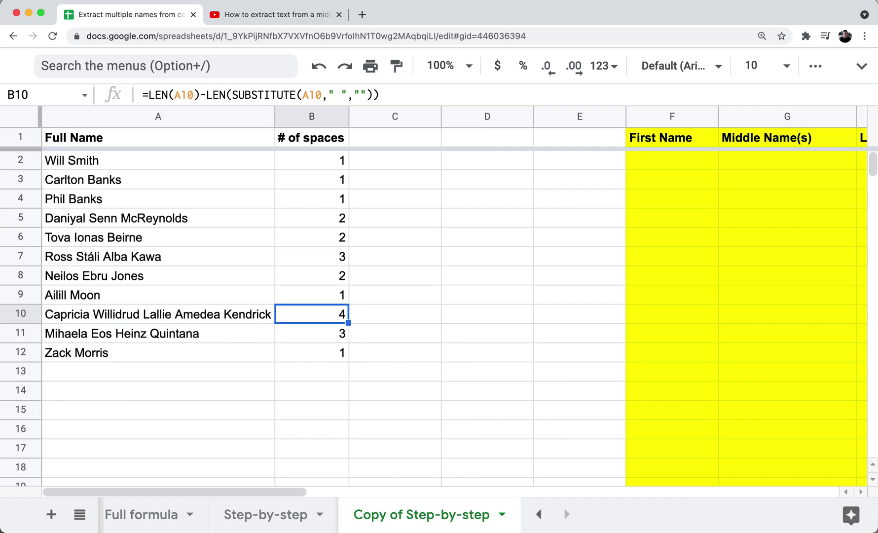
# Enter the header "1st space position" in C1.
pyautogui.press('Right')
pyautogui.press('Up')
pyautogui.press('Up')
pyautogui.press('Up')
pyautogui.press('Up')
pyautogui.press('Up')
pyautogui.press('Up')
pyautogui.press('Up')
pyautogui.press('Up')
pyautogui.press('Up')
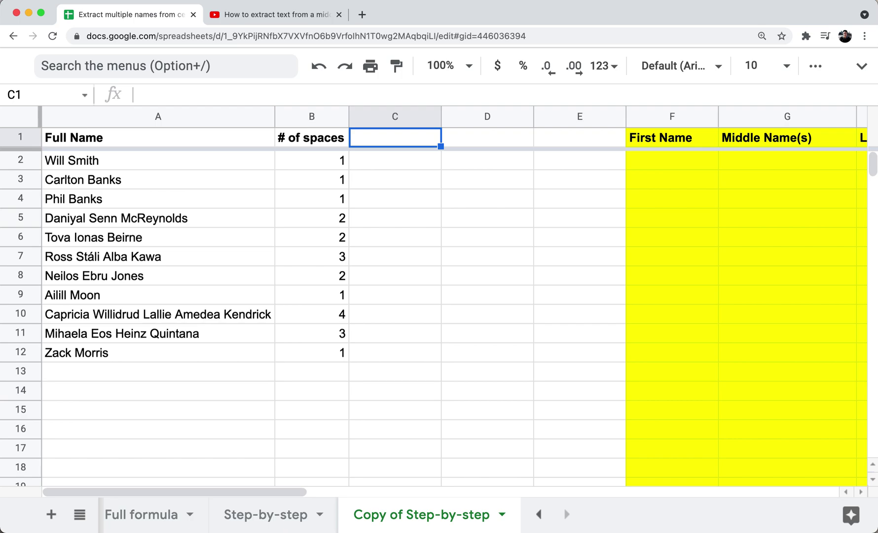
pyautogui.write('1s')
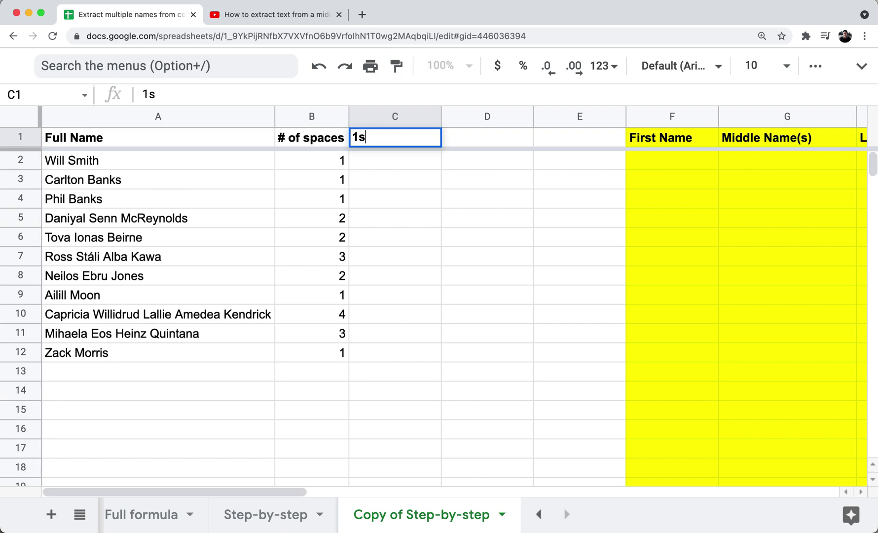
pyautogui.write('t space position')
pyautogui.press('Return')
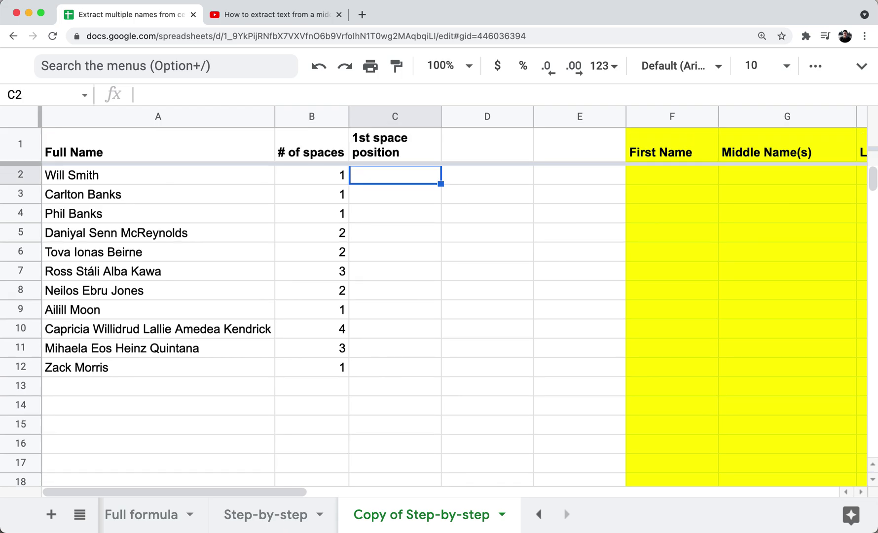
# Enter =find(" ",A2) in C2 and autofill the formula down to C12.
pyautogui.write('=find(')
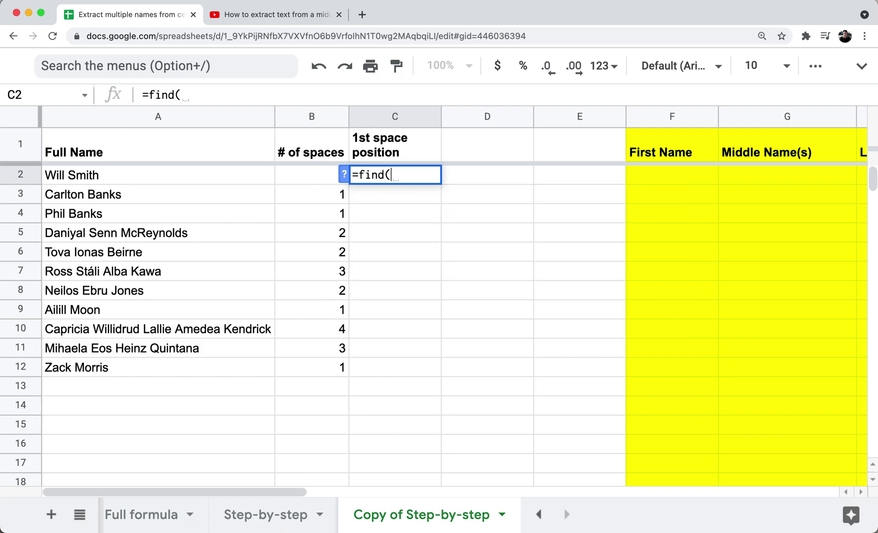
pyautogui.press('BackSpace')
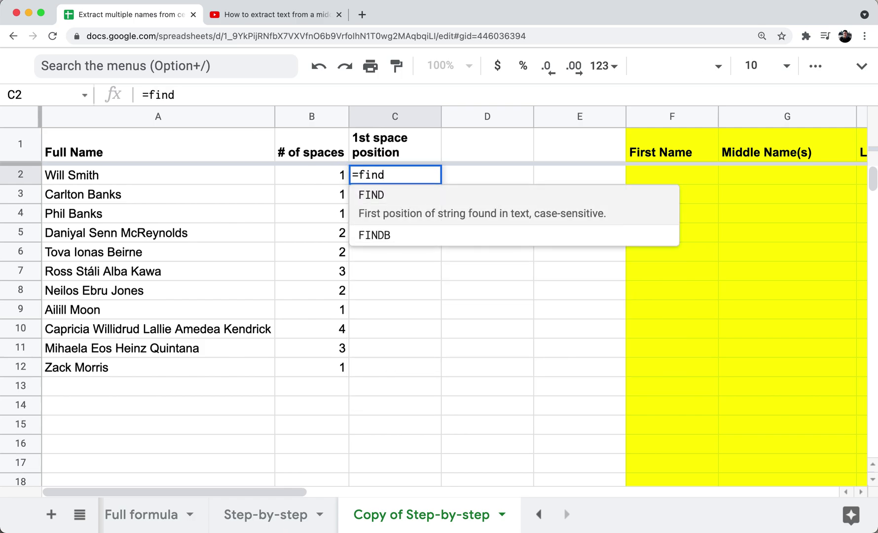
pyautogui.write('(" ",')
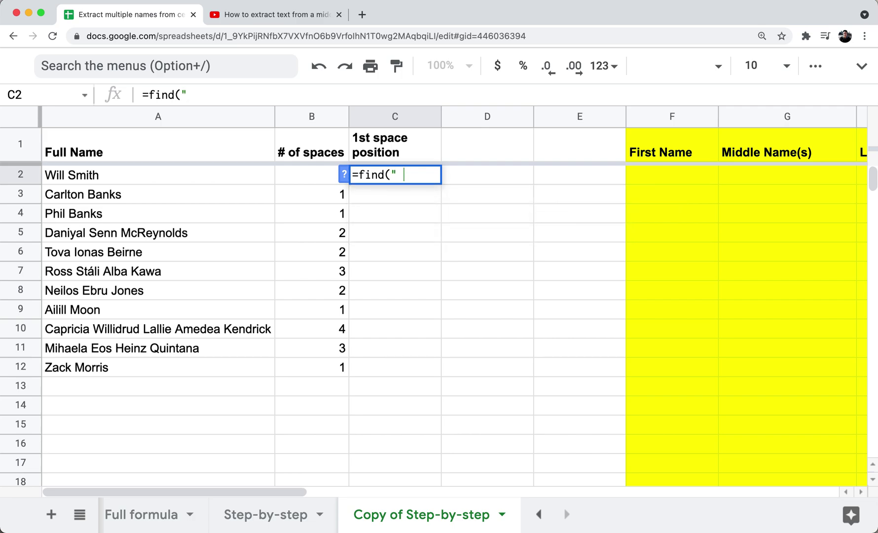
pyautogui.write('a2')
pyautogui.press('Return')
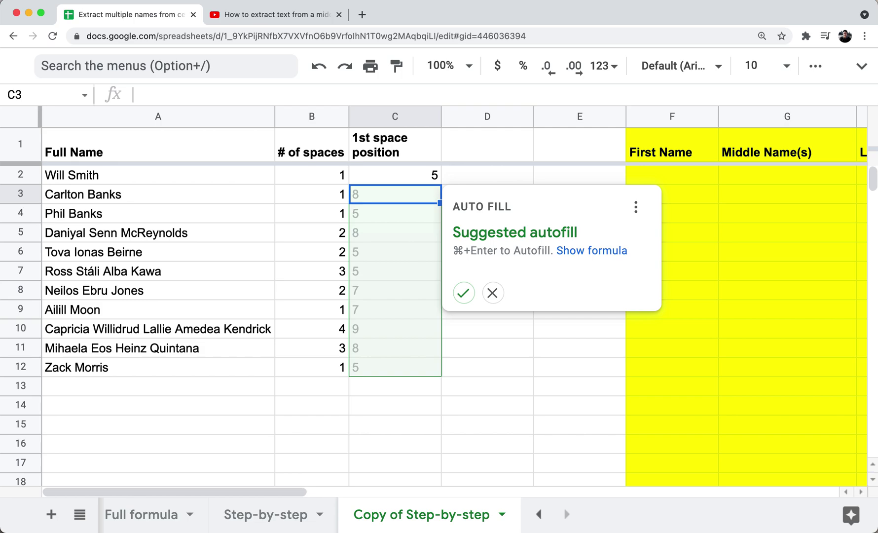
pyautogui.press('super+Return')
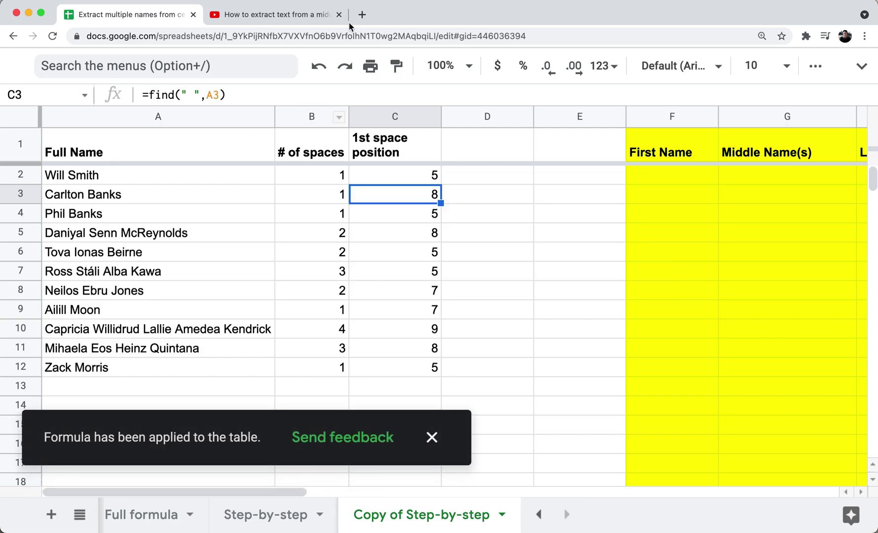
# Narrow column C to fit its two-line header and review the FIND formula in C2.
pyautogui.moveTo(441, 116); pyautogui.dragTo(412, 117)
pyautogui.press('Up')
pyautogui.press('Return')
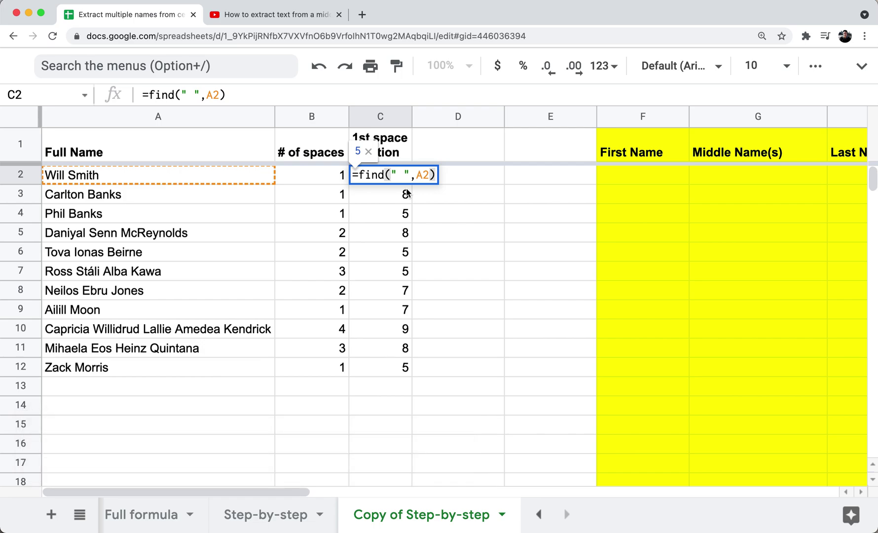
pyautogui.press('Escape')
# Enter the header "Replace last space with #" in D1 and narrow column D to fit it.
pyautogui.press('Right')
pyautogui.press('Up')
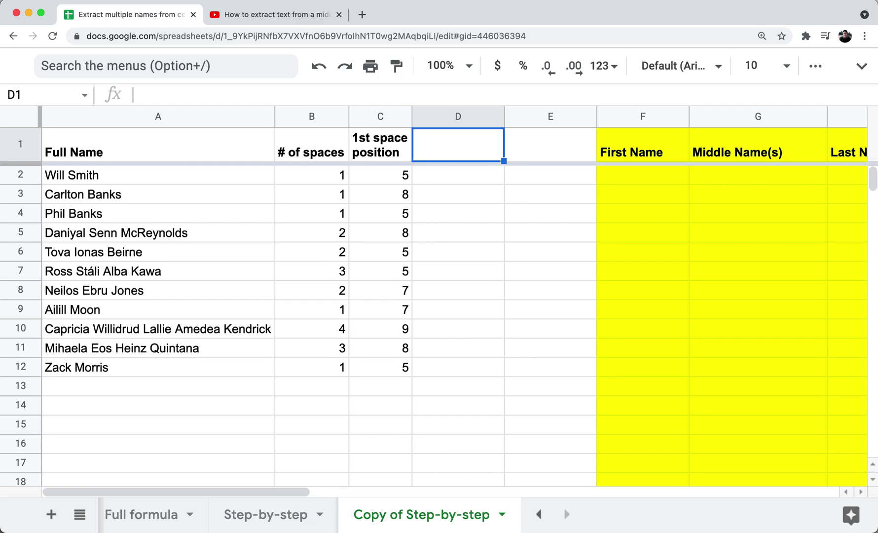
pyautogui.write('Replace ')
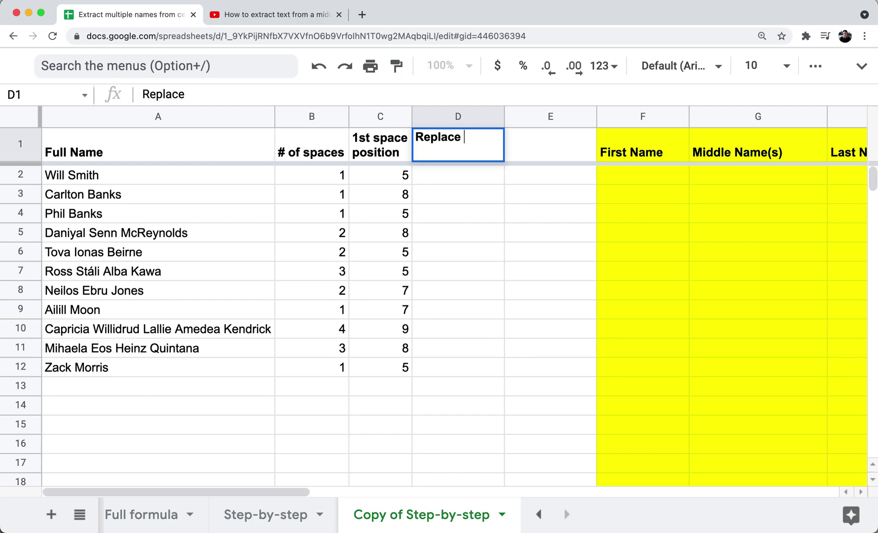
pyautogui.write('last space with #')
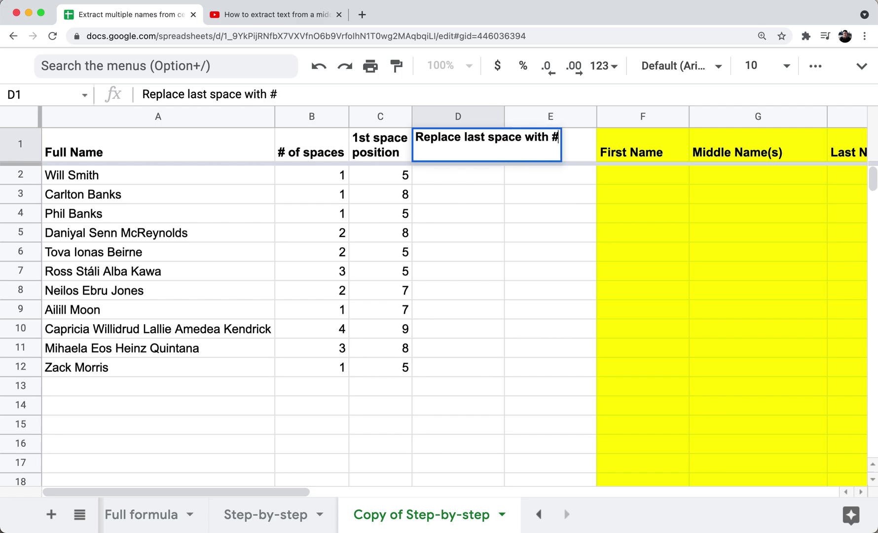
pyautogui.press('Return')
pyautogui.moveTo(503, 116); pyautogui.dragTo(491, 117)
pyautogui.write('=subs')
pyautogui.press('BackSpace')
pyautogui.press('BackSpace')
pyautogui.press('BackSpace')
pyautogui.press('BackSpace')
pyautogui.press('BackSpace')
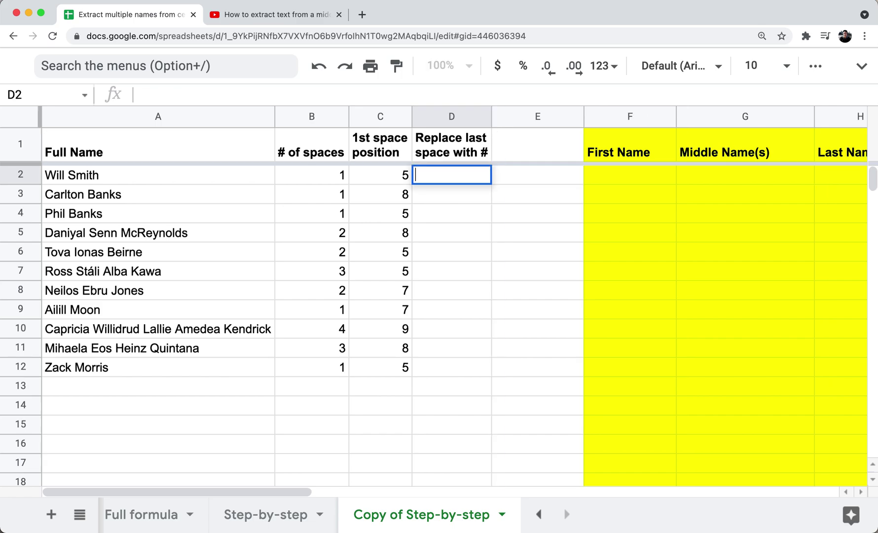
# Enter =SUBSTITUTE(A2," ","#",B2) in D2 and autofill the formula down to D12.
pyautogui.write('=sub')
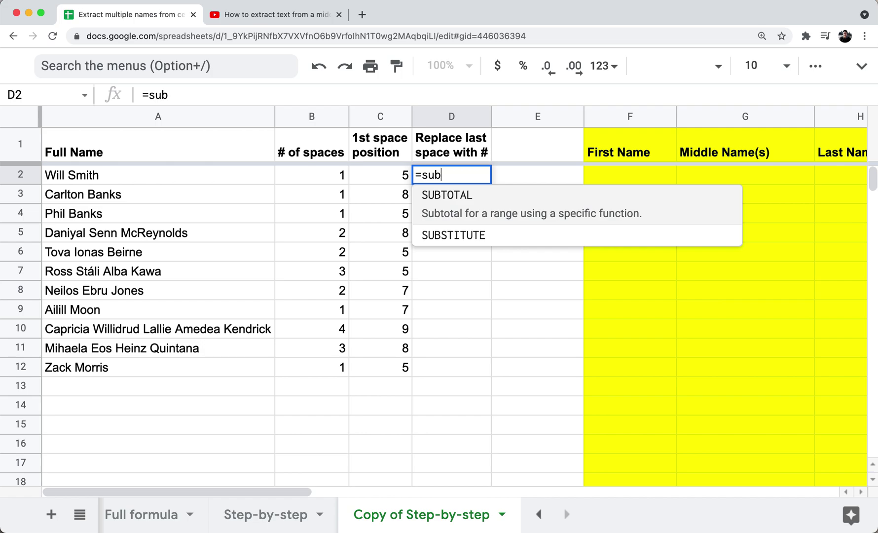
pyautogui.press('Down')
pyautogui.press('Tab')
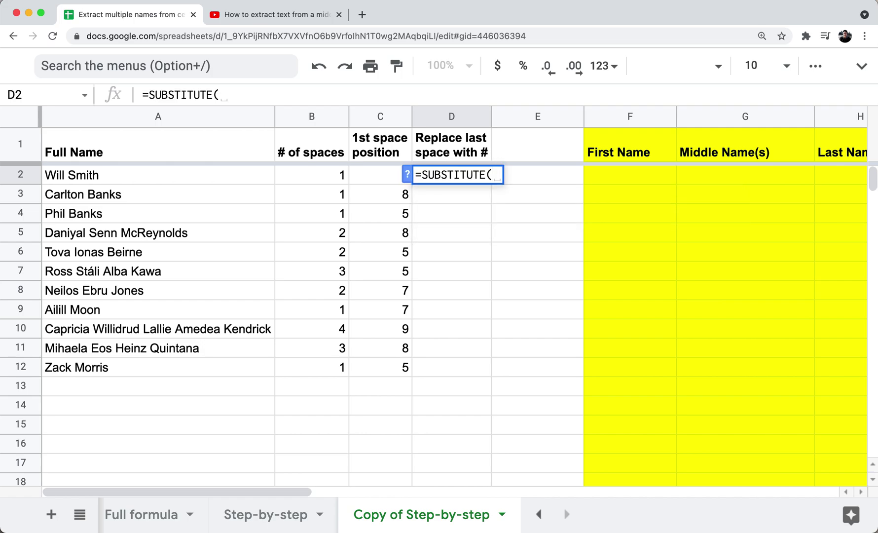
pyautogui.press('Left')
pyautogui.press('Left')
pyautogui.press('Left')
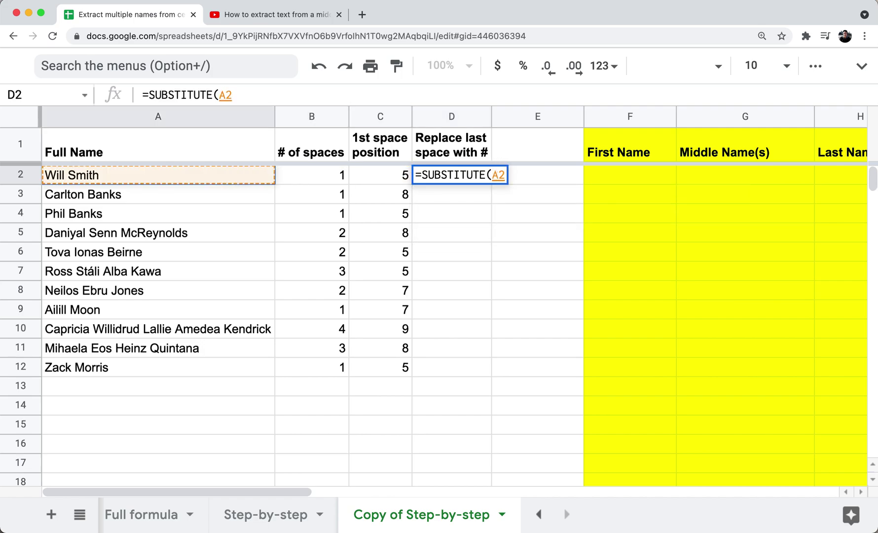
pyautogui.write('," "')
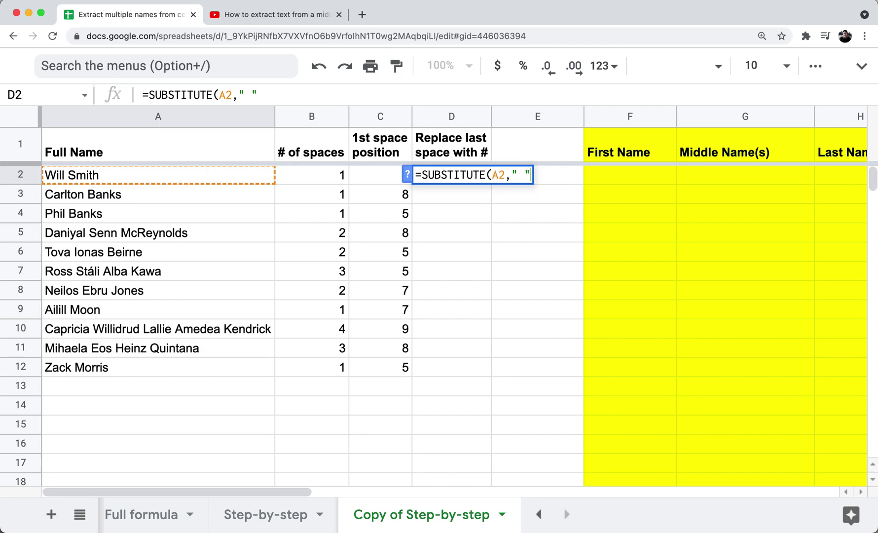
pyautogui.write(',"')
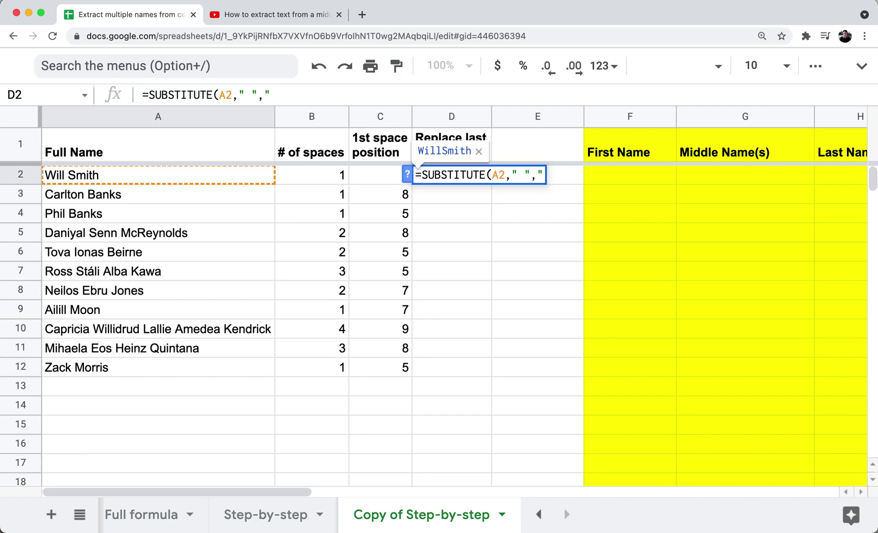
pyautogui.write('#"')
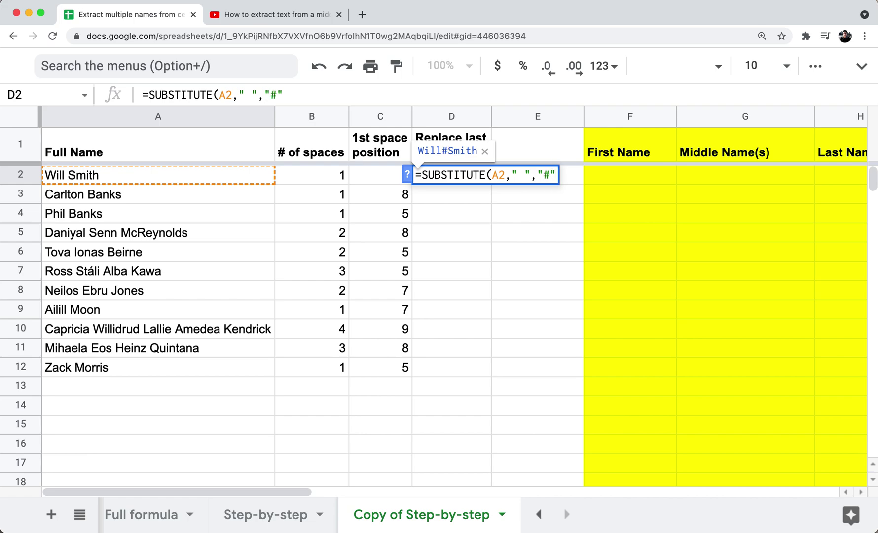
pyautogui.write(',')
pyautogui.click(326, 178)
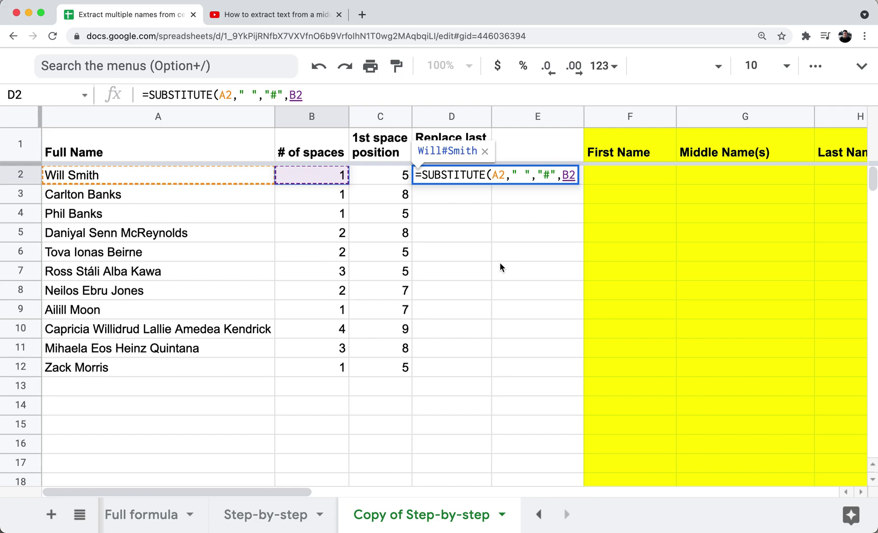
pyautogui.write(')')
pyautogui.press('Return')
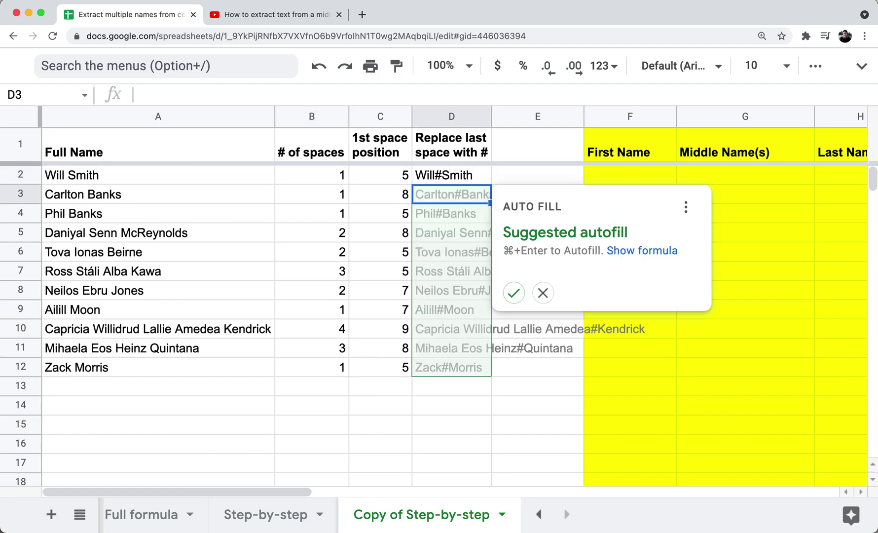
pyautogui.press('super+Return')
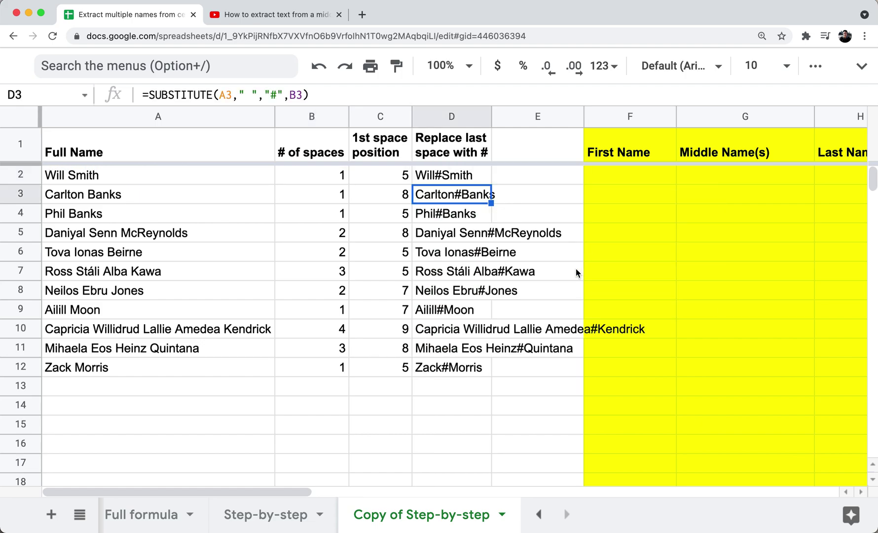
# Adjust column D's width to keep its header on two lines and review the SUBSTITUTE formula in D2.
pyautogui.moveTo(489, 122); pyautogui.dragTo(546, 122)
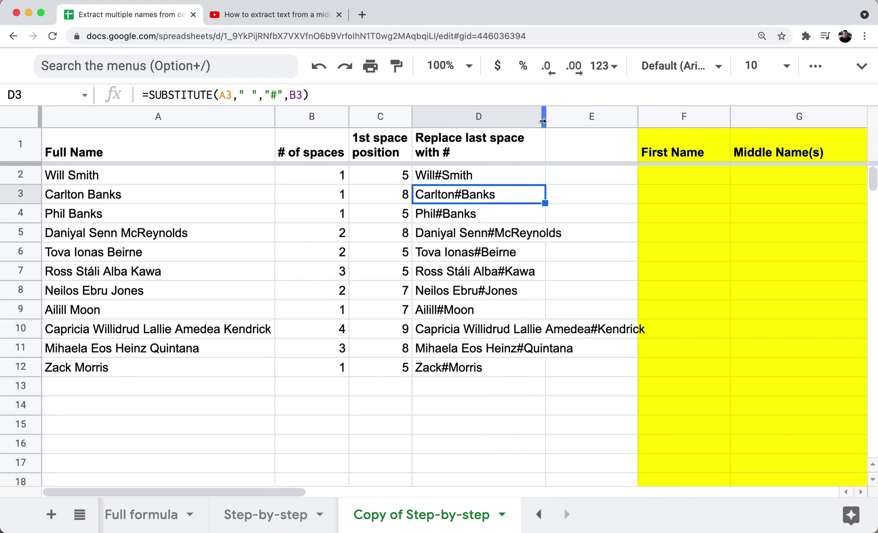
pyautogui.click(438, 180)
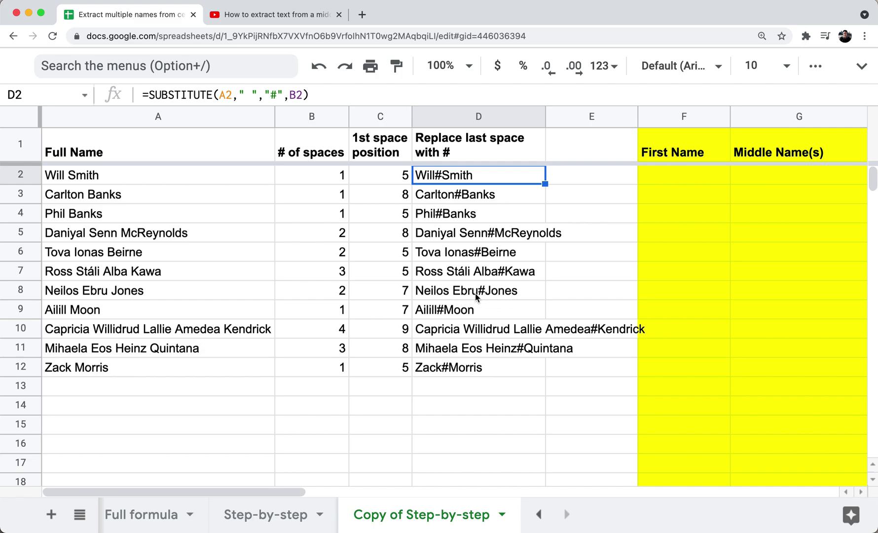
pyautogui.click(521, 295)
pyautogui.moveTo(545, 121); pyautogui.dragTo(501, 119)
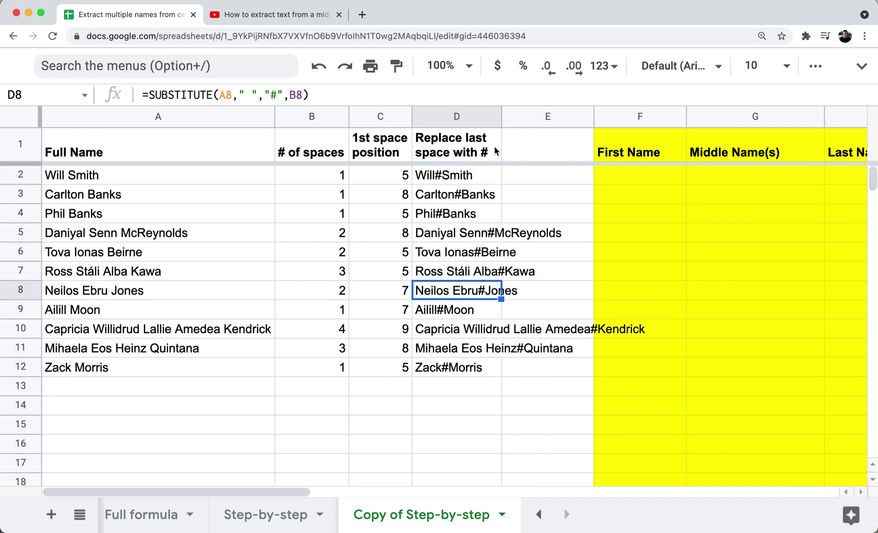
pyautogui.click(488, 182)
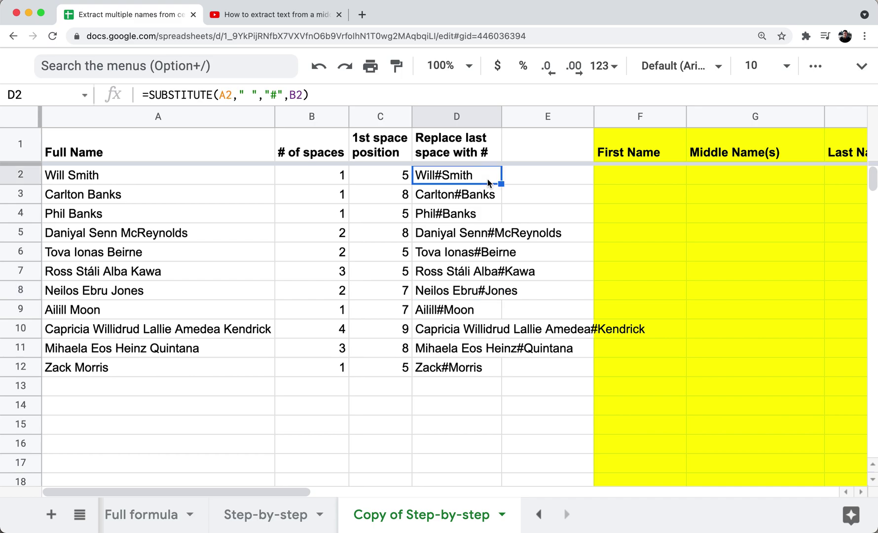
pyautogui.doubleClick(489, 182)
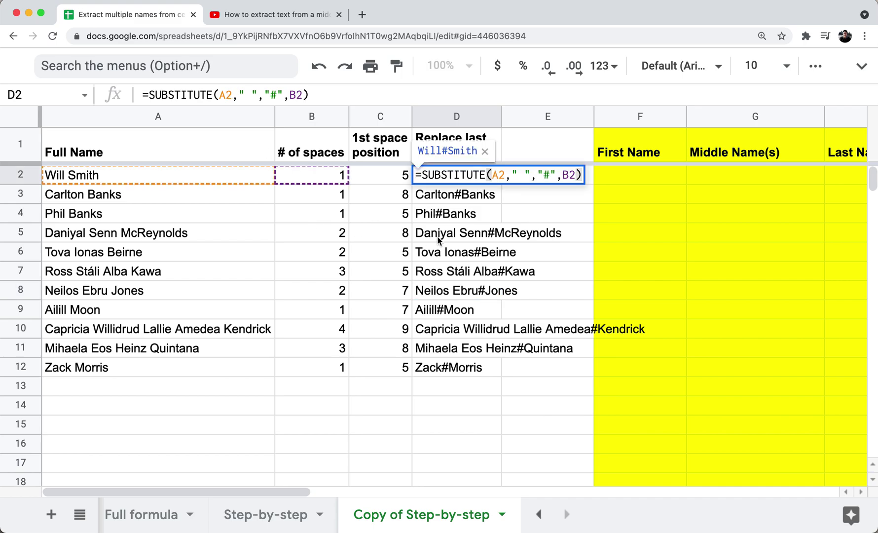
pyautogui.press('Escape')
# Enter the header "Last space position" in E1 and narrow column E to fit it.
pyautogui.click(545, 148)
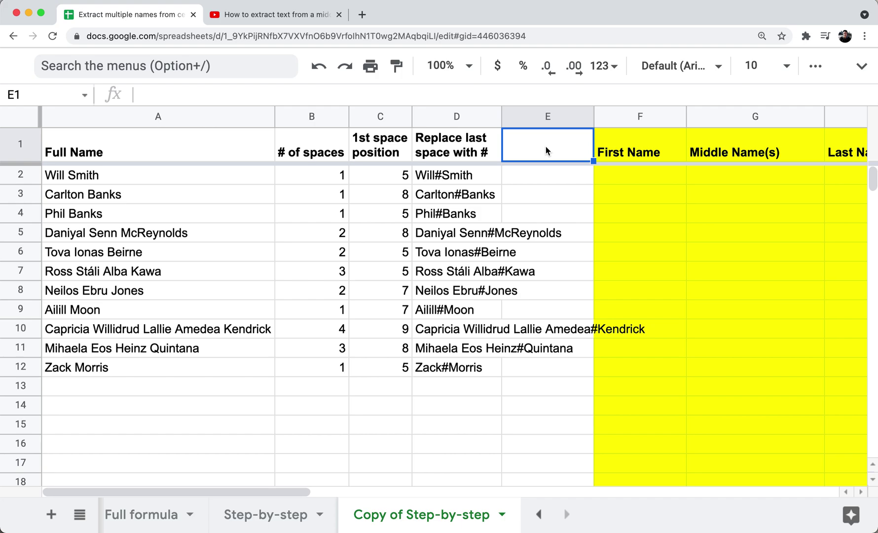
pyautogui.write('last')
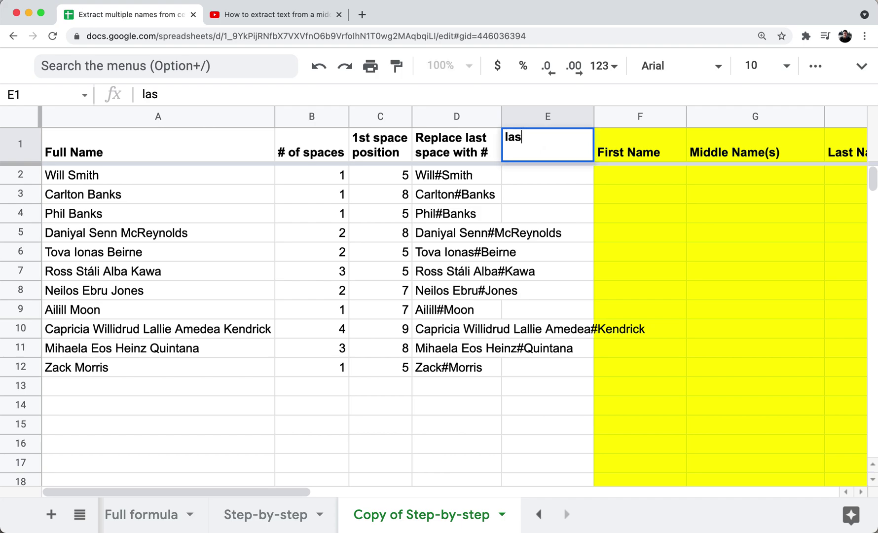
pyautogui.press('BackSpace')
pyautogui.press('BackSpace')
pyautogui.press('BackSpace')
pyautogui.press('BackSpace')
pyautogui.press('BackSpace')
pyautogui.write('Las')
pyautogui.press('BackSpace')
pyautogui.write('t')
pyautogui.press('BackSpace')
pyautogui.write('st space position')
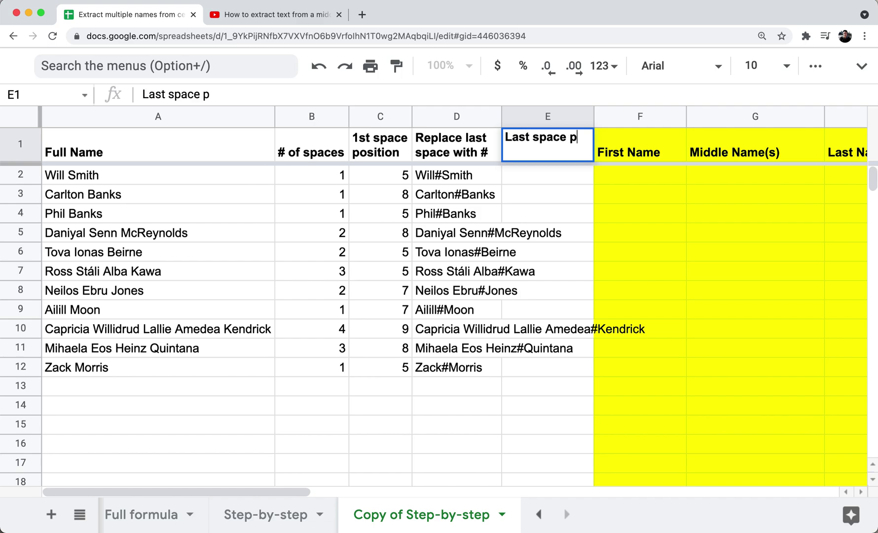
pyautogui.press('Return')
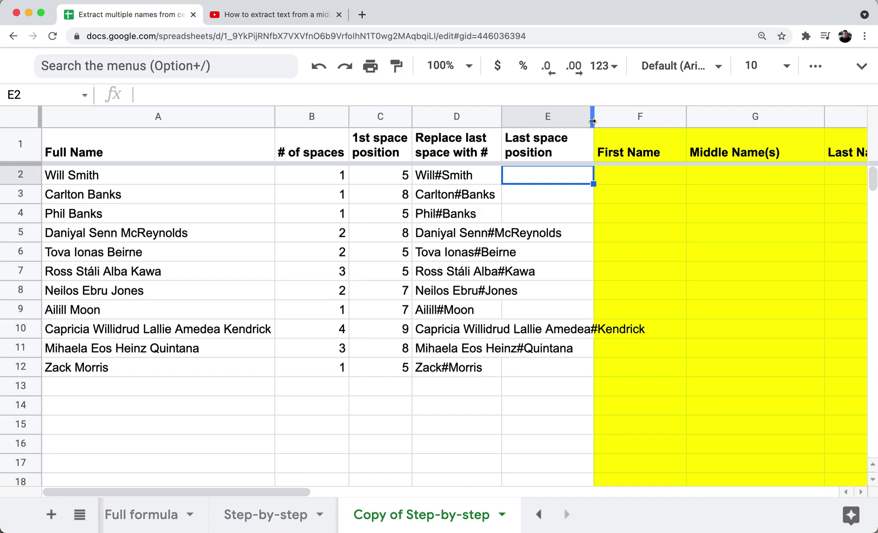
pyautogui.moveTo(595, 119); pyautogui.dragTo(572, 123)
# Enter =find("#",D2) in E2, autofill the formula down to E12 and check it against the formula in D2.
pyautogui.write('=find(')
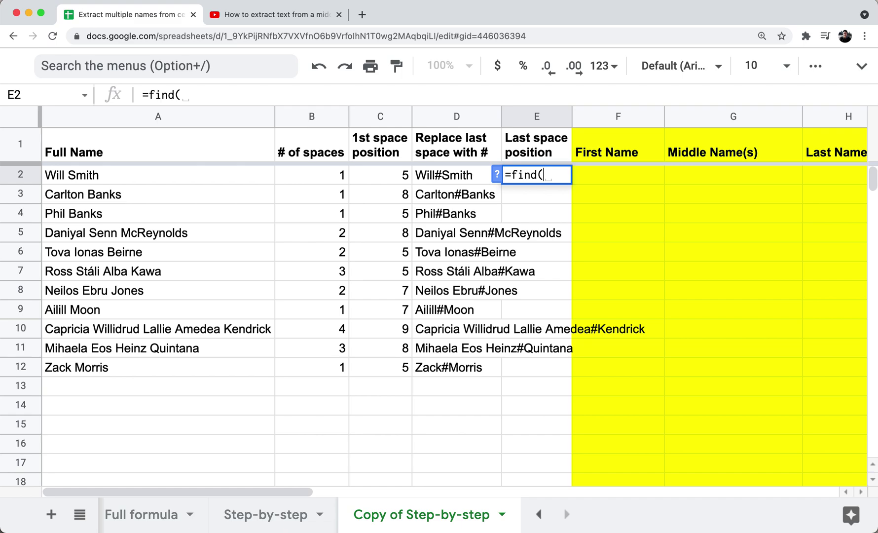
pyautogui.write('"#",')
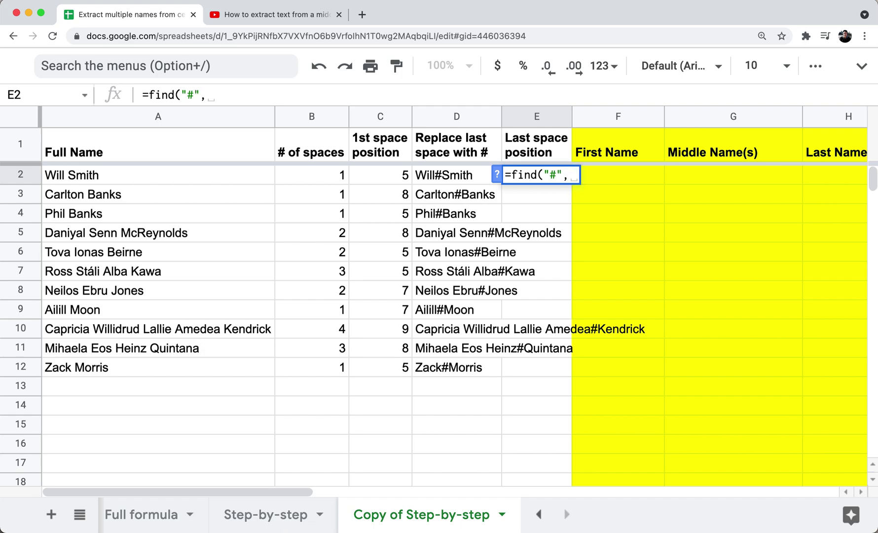
pyautogui.press('Left')
pyautogui.write(')')
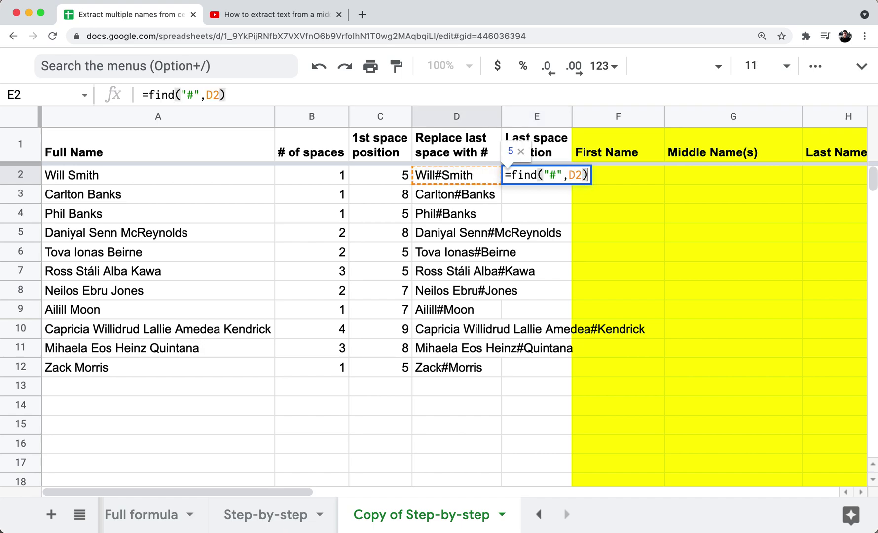
pyautogui.press('Return')
pyautogui.press('super+Return')
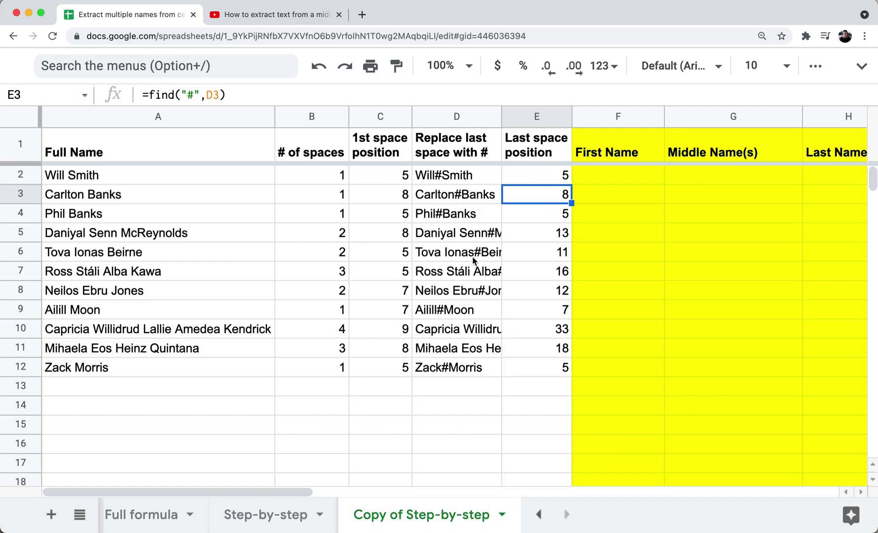
pyautogui.click(554, 180)
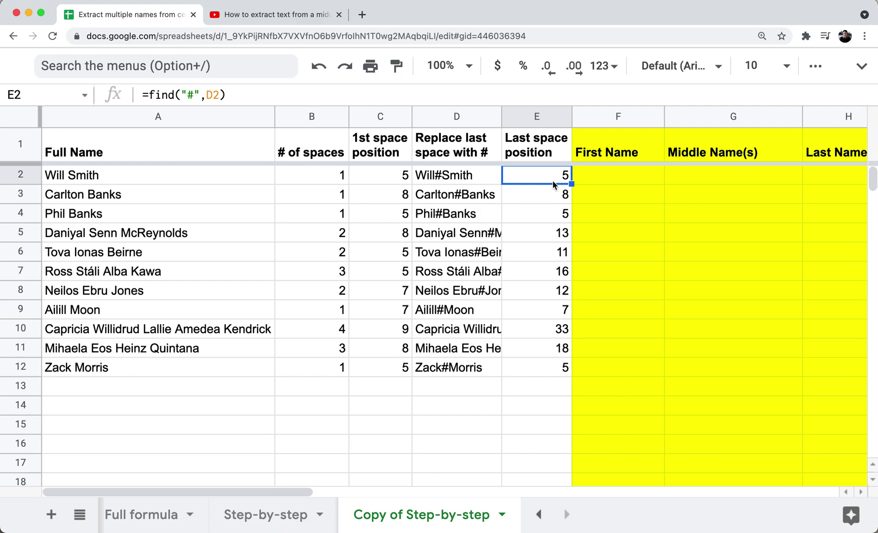
pyautogui.click(485, 182)
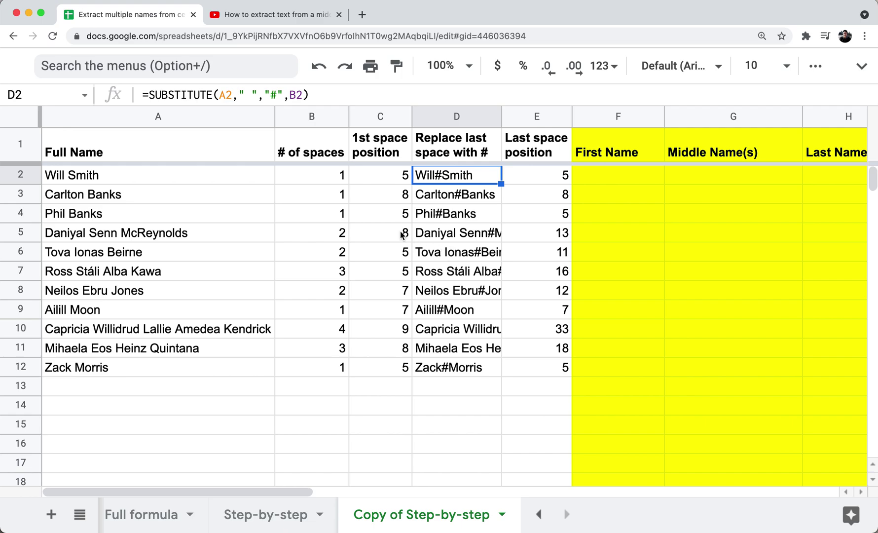
# Freeze column A so the full names stay in place during sideways scrolling.
pyautogui.click(648, 182)
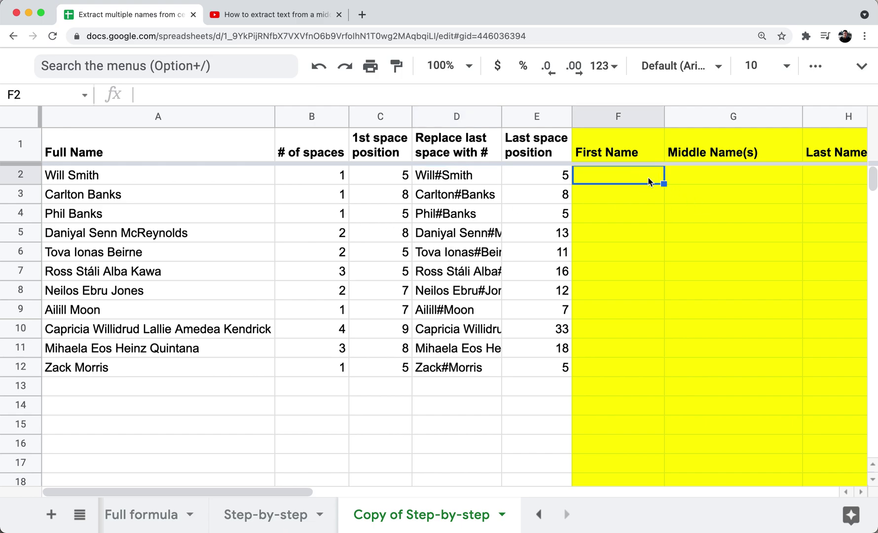
pyautogui.click(202, 121)
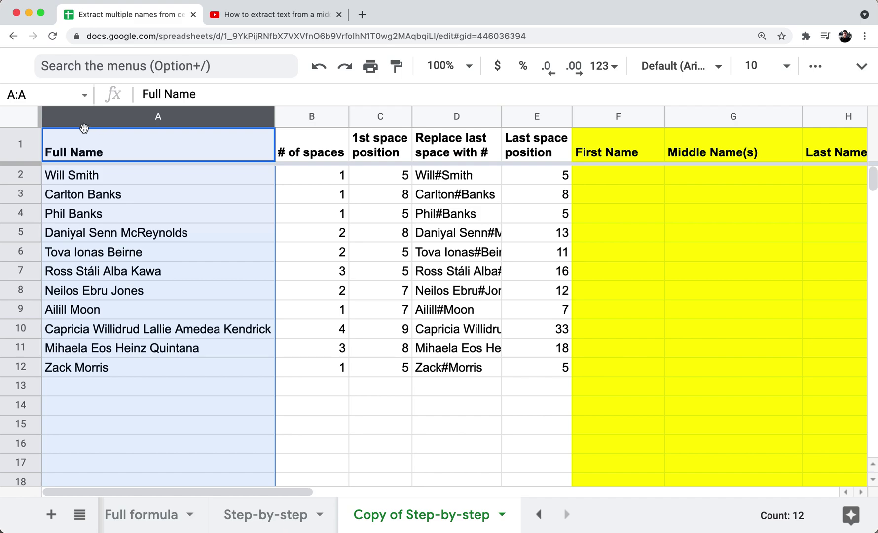
pyautogui.moveTo(43, 121); pyautogui.dragTo(282, 122)
# Move across row 2 to check how the sheet scrolls beside the frozen column A, ending on F2.
pyautogui.click(327, 181)
pyautogui.press('Right')
pyautogui.press('Right')
pyautogui.press('Right')
pyautogui.press('Right')
pyautogui.press('Right')
pyautogui.press('Right')
pyautogui.press('Right')
pyautogui.press('Right')
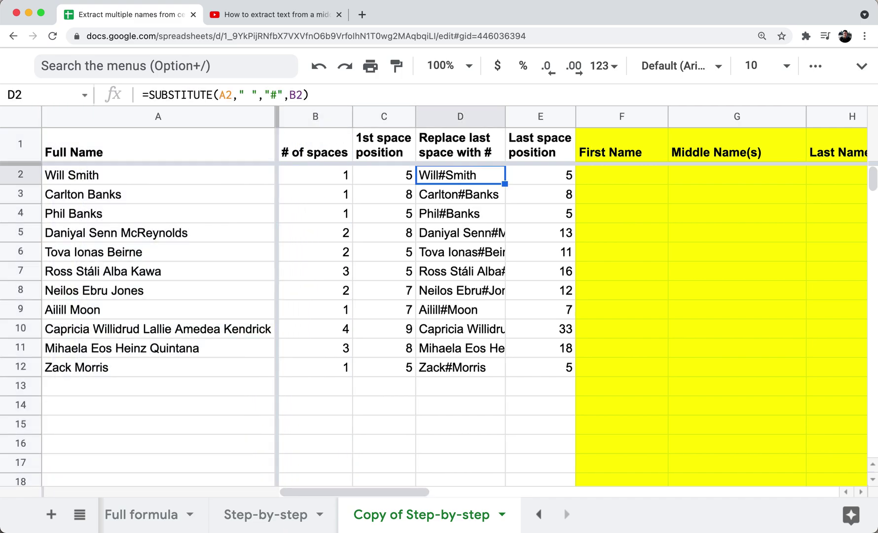
pyautogui.press('Left')
pyautogui.press('Left')
pyautogui.press('Left')
pyautogui.press('Left')
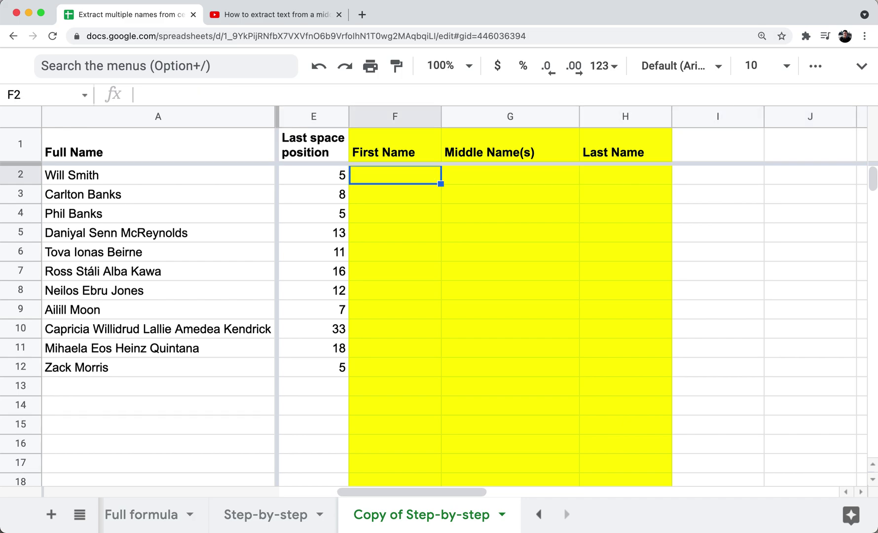
# Enter =left(A2,C2-1) in F2 and autofill the formula down to F12.
pyautogui.write('=left)(')
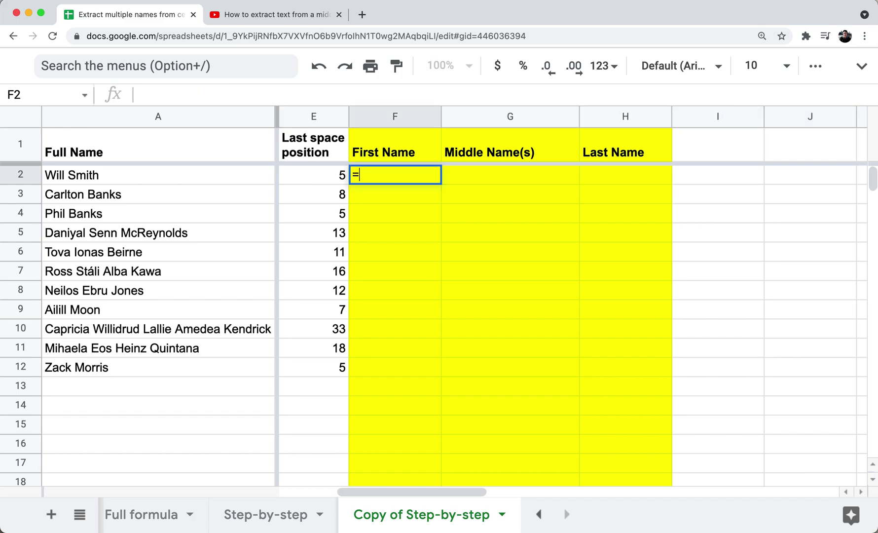
pyautogui.press('BackSpace')
pyautogui.press('BackSpace')
pyautogui.write('(')
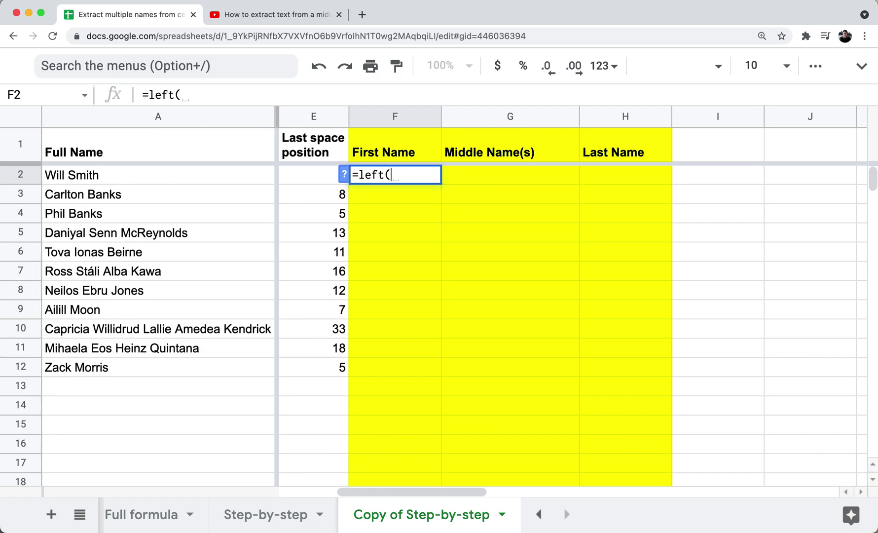
pyautogui.click(157, 175)
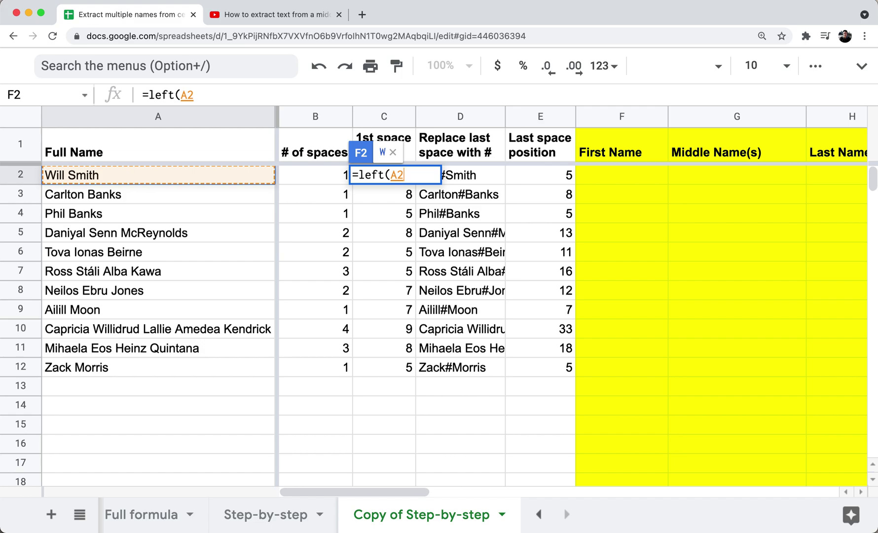
pyautogui.write(',')
pyautogui.press('Right')
pyautogui.press('Right')
pyautogui.press('Right')
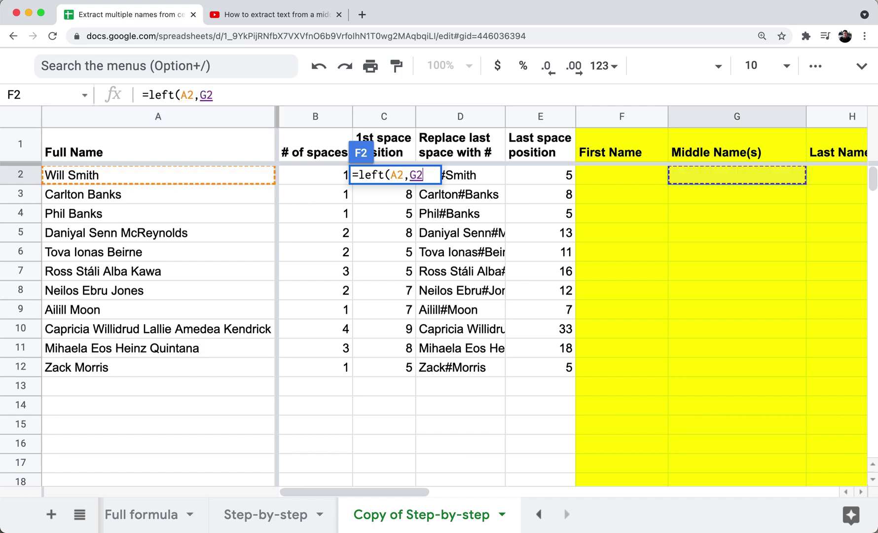
pyautogui.press('Left')
pyautogui.press('Left')
pyautogui.press('Left')
pyautogui.press('Left')
pyautogui.press('Left')
pyautogui.press('Left')
pyautogui.press('Left')
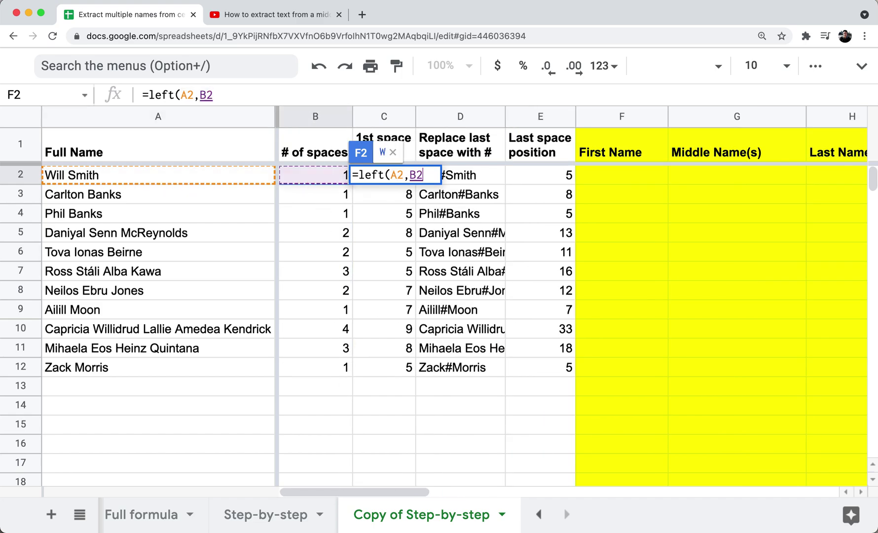
pyautogui.press('Right')
pyautogui.write('-1)')
pyautogui.press('Return')
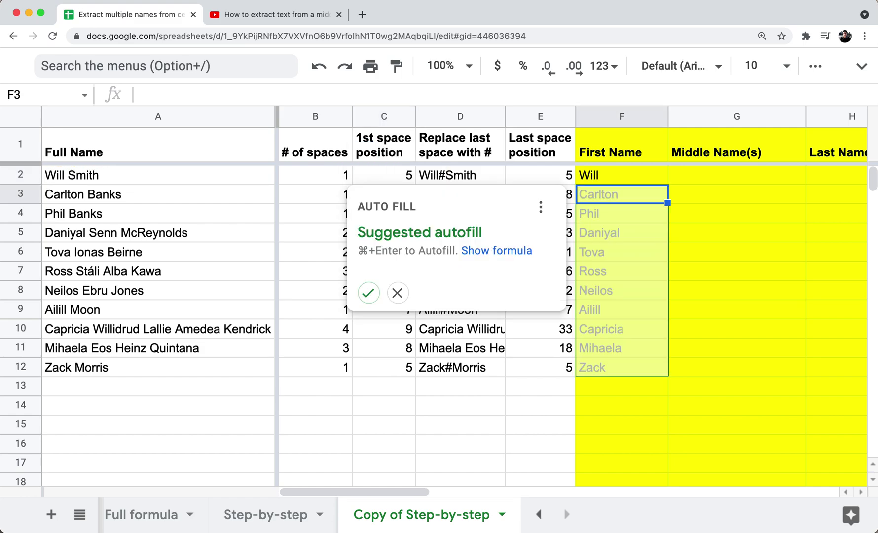
pyautogui.press('super+Return')
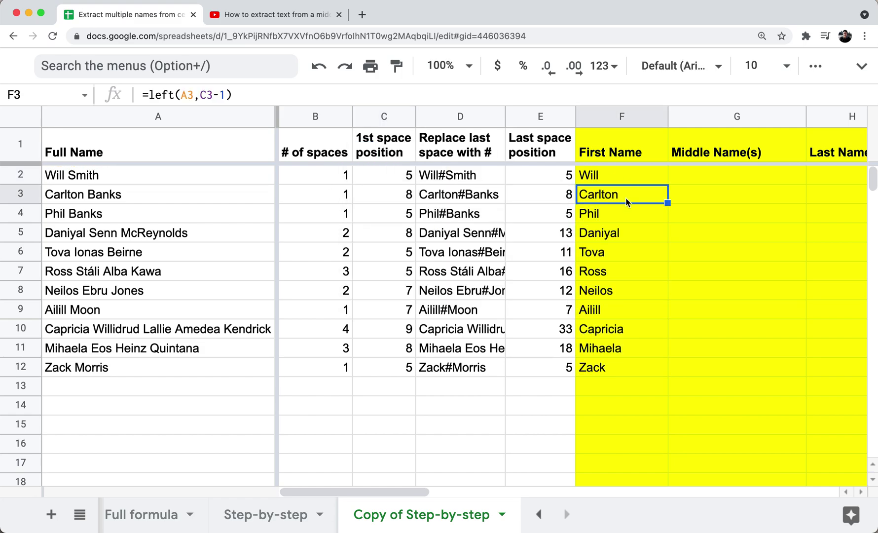
# Review the LEFT formula in F2 and the FIND formula in C2 that it refers to.
pyautogui.click(631, 178)
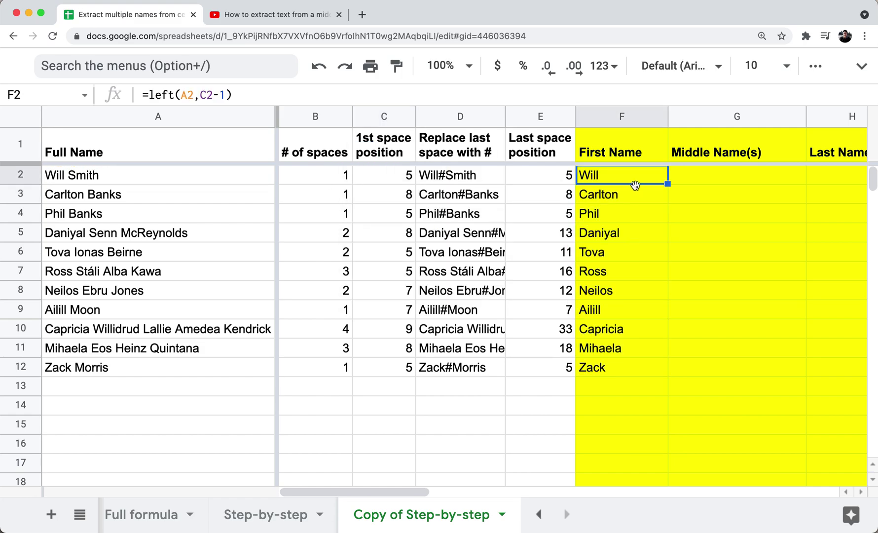
pyautogui.doubleClick(397, 178)
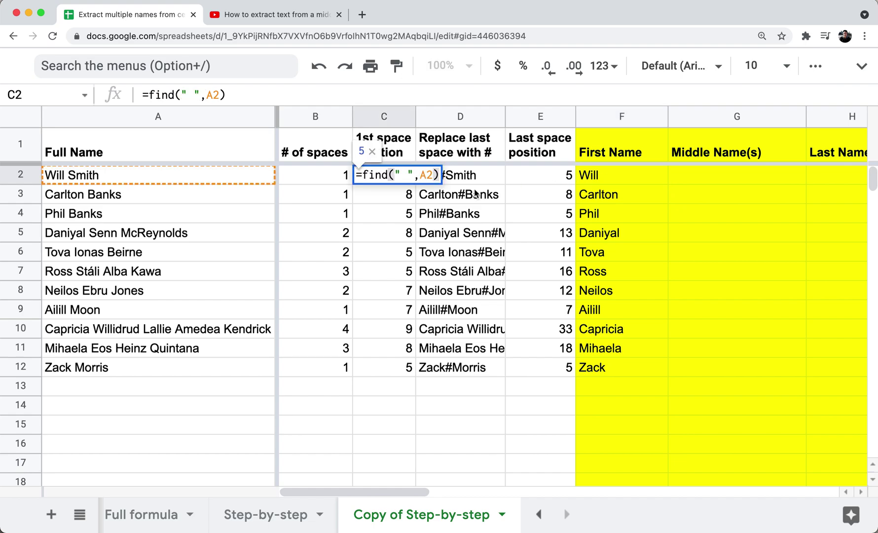
pyautogui.press('Escape')
pyautogui.doubleClick(621, 173)
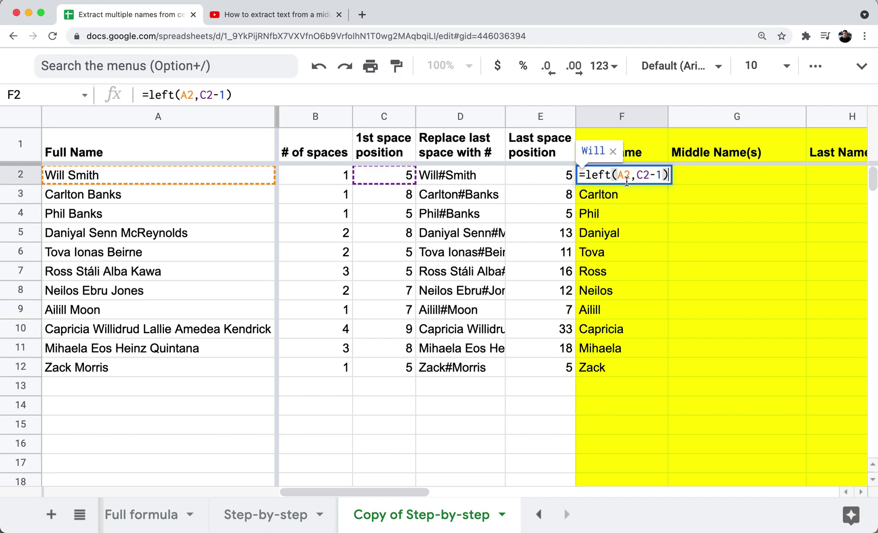
pyautogui.press('Return')
# Begin a MID formula in G2 with A2 as the text and C2+1 as the starting position.
pyautogui.press('Right')
pyautogui.press('Right')
pyautogui.press('Left')
pyautogui.press('Up')
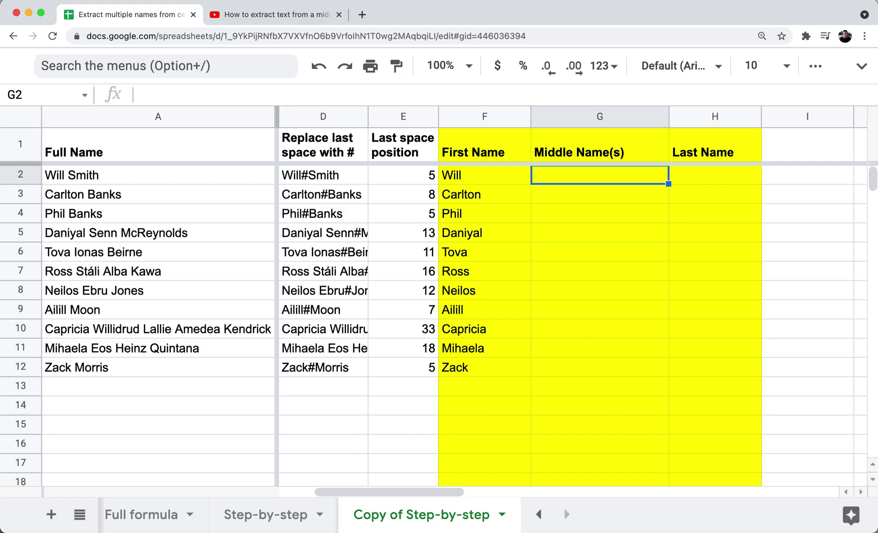
pyautogui.write('=mid(')
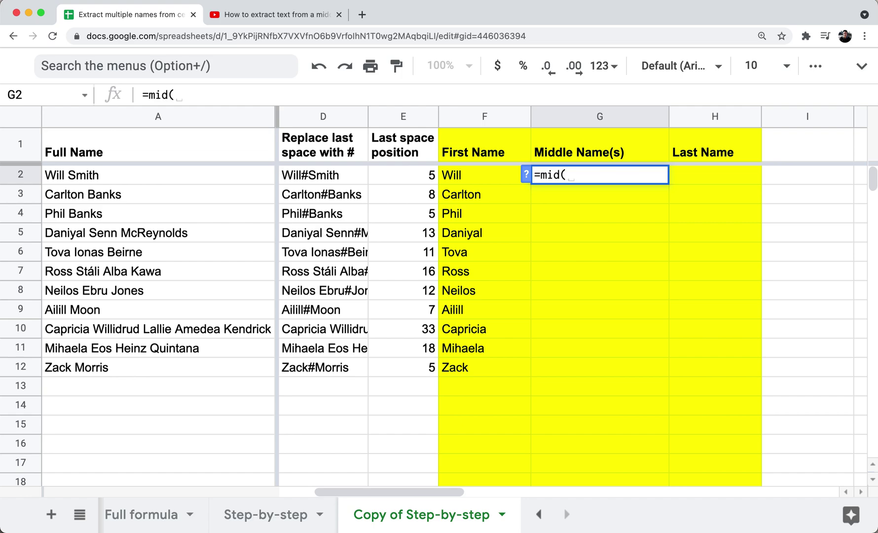
pyautogui.press('Left')
pyautogui.press('Left')
pyautogui.press('Left')
pyautogui.press('Left')
pyautogui.press('Left')
pyautogui.press('Left')
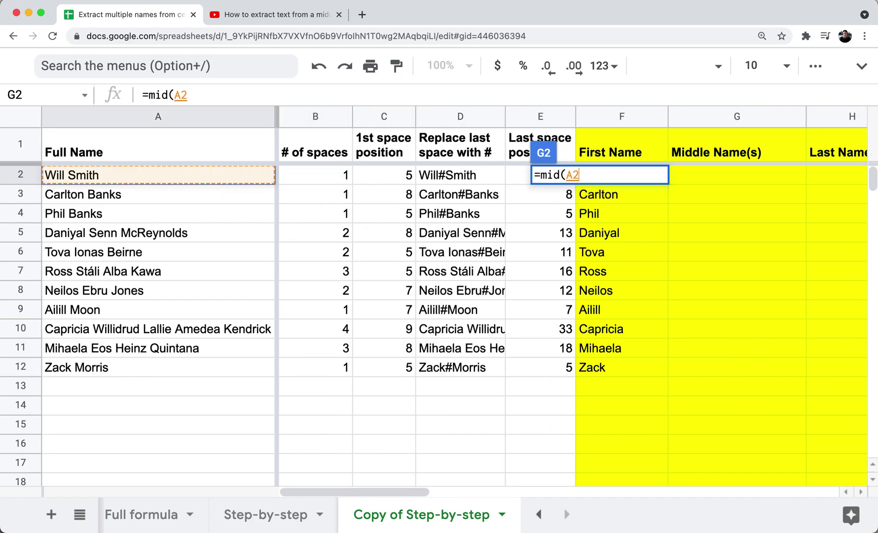
pyautogui.write(',')
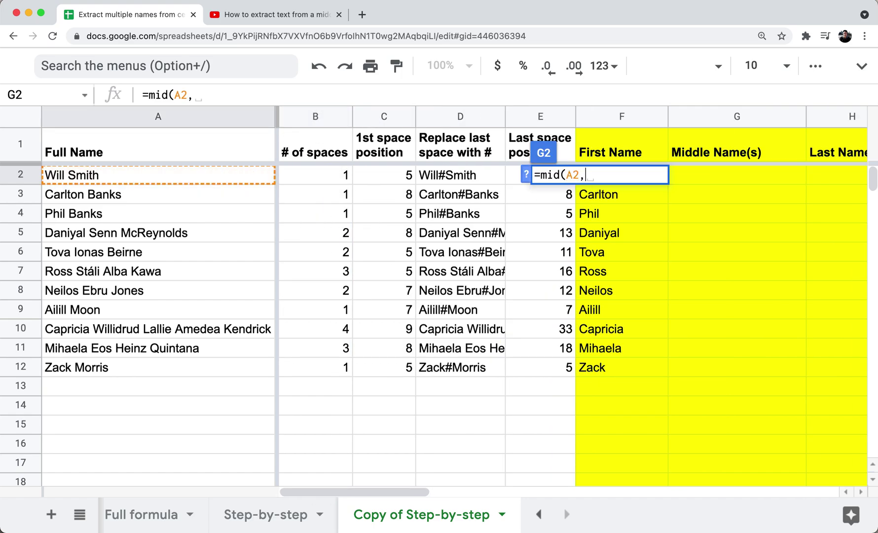
pyautogui.press('Left')
pyautogui.press('Left')
pyautogui.press('Left')
pyautogui.press('Left')
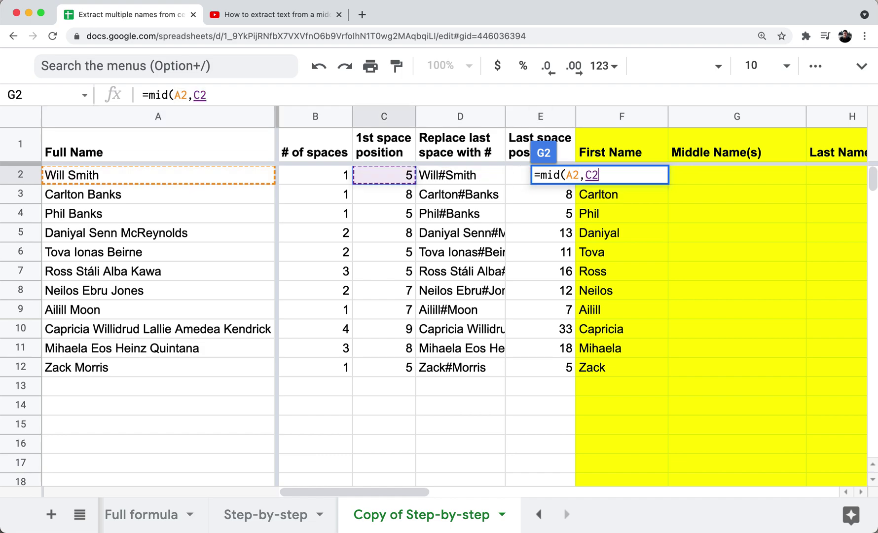
pyautogui.write('+1')
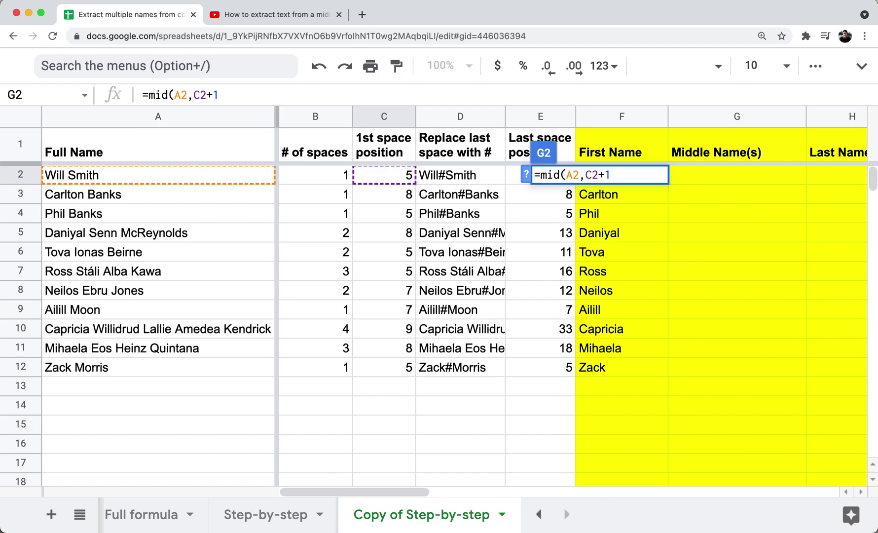
# Complete G2's MID formula with the length E2-C2-1 and autofill it down to G12.
pyautogui.write(',E2')
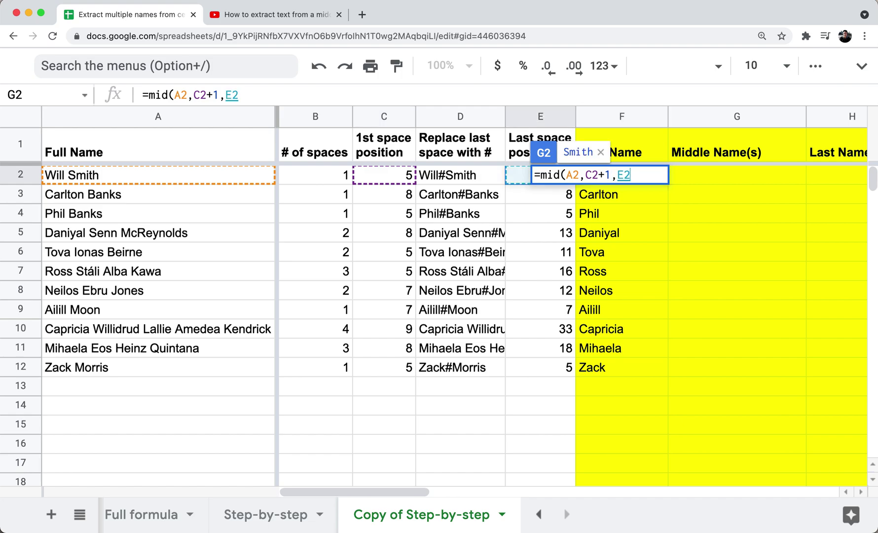
pyautogui.write('-')
pyautogui.press('Left')
pyautogui.press('Left')
pyautogui.press('Left')
pyautogui.press('Left')
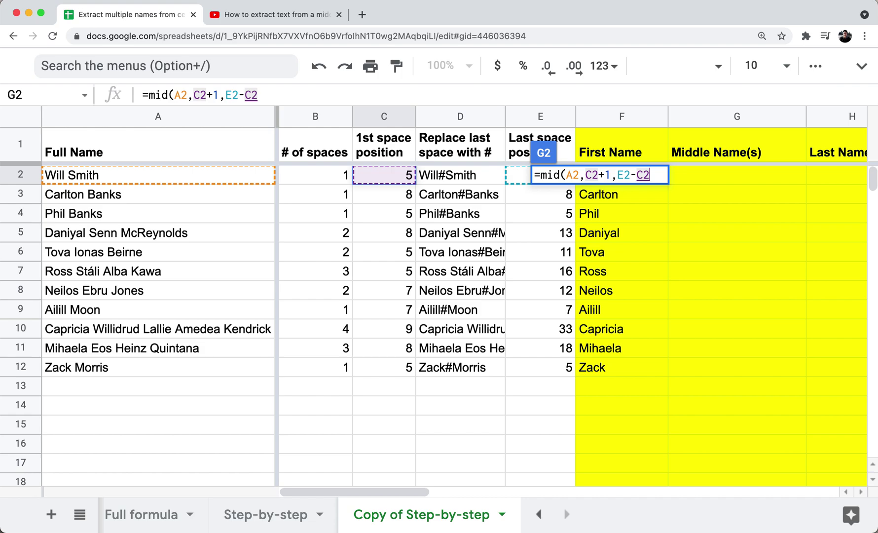
pyautogui.write('-1')
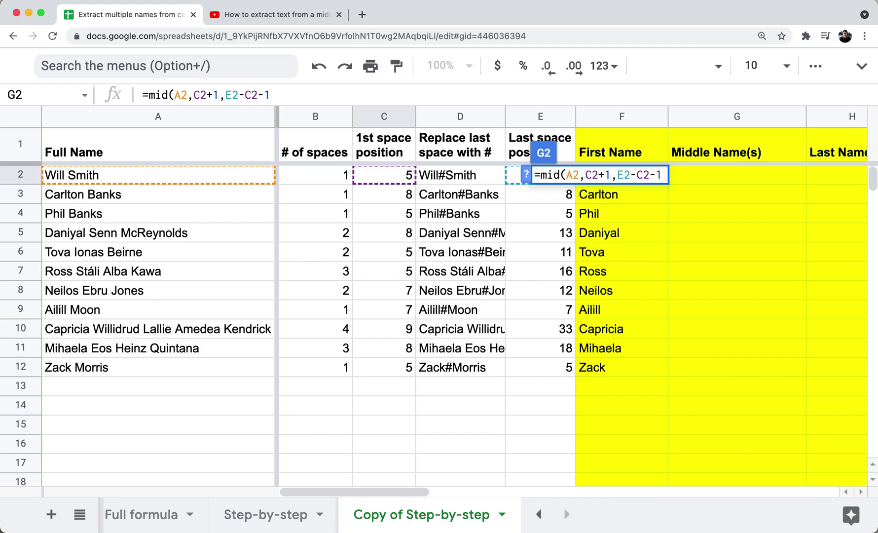
pyautogui.write(')')
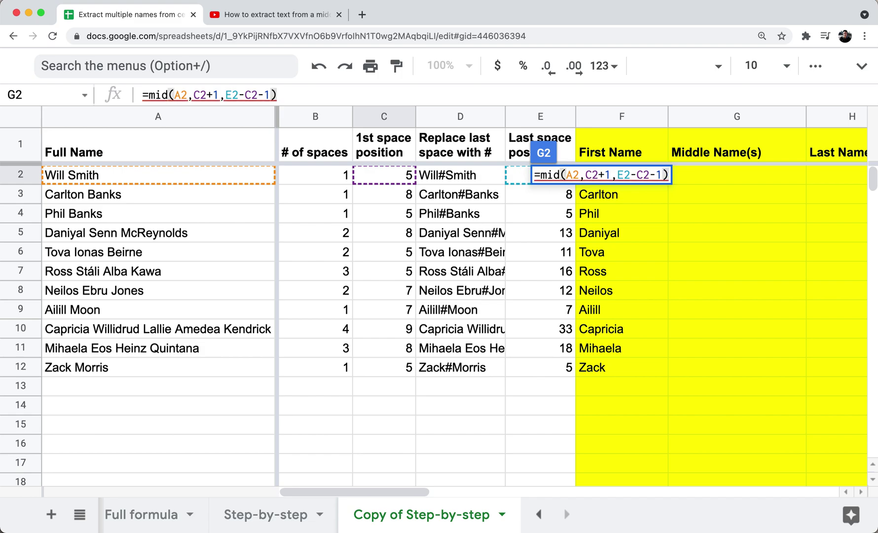
pyautogui.press('Return')
pyautogui.press('super+Return')
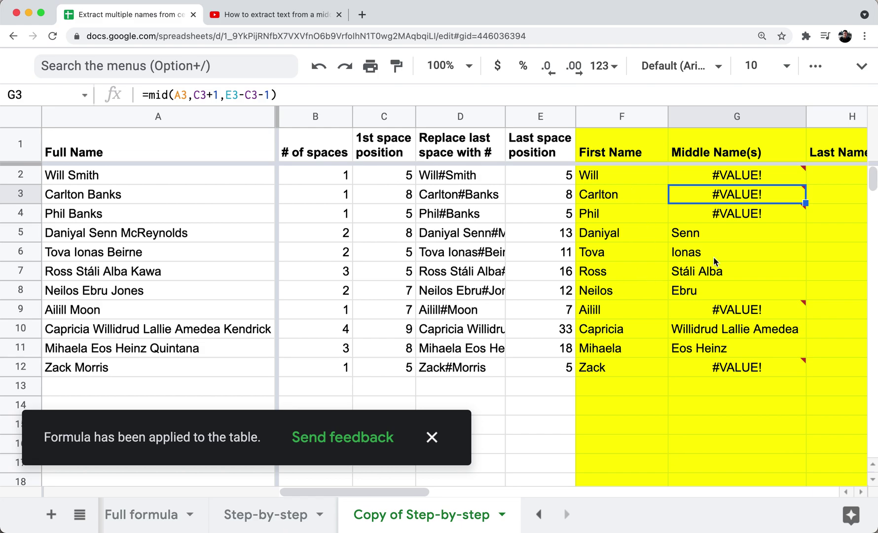
# Begin wrapping the MID formula in G2 in an IF function with the condition B2=1.
pyautogui.moveTo(428, 493); pyautogui.dragTo(480, 498)
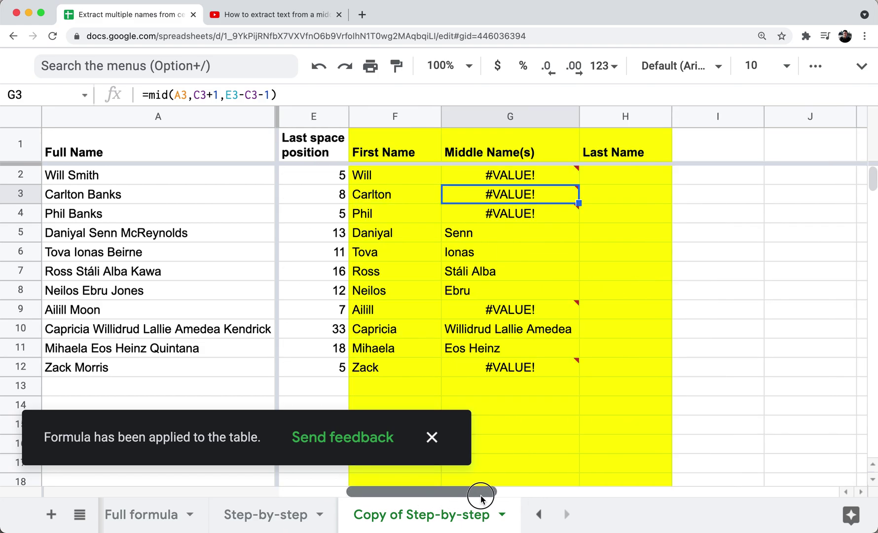
pyautogui.click(116, 194)
pyautogui.click(117, 180)
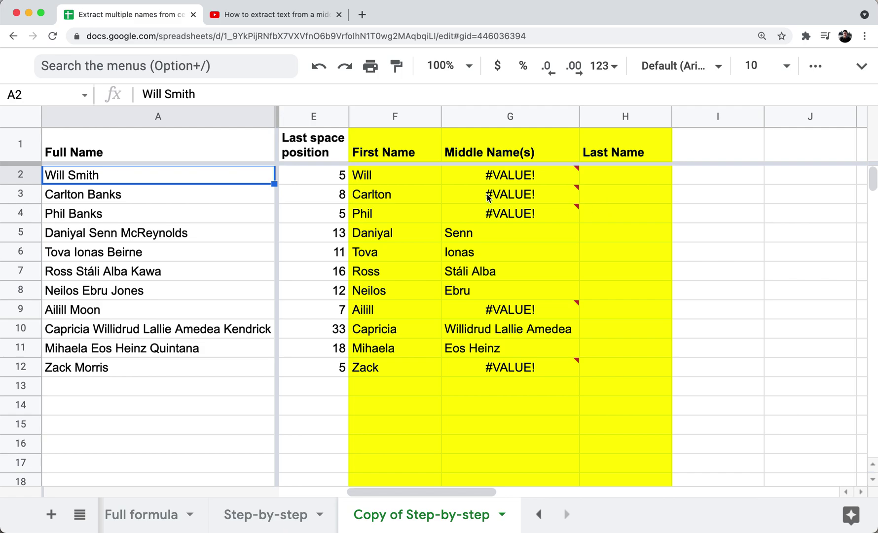
pyautogui.click(503, 176)
pyautogui.doubleClick(502, 174)
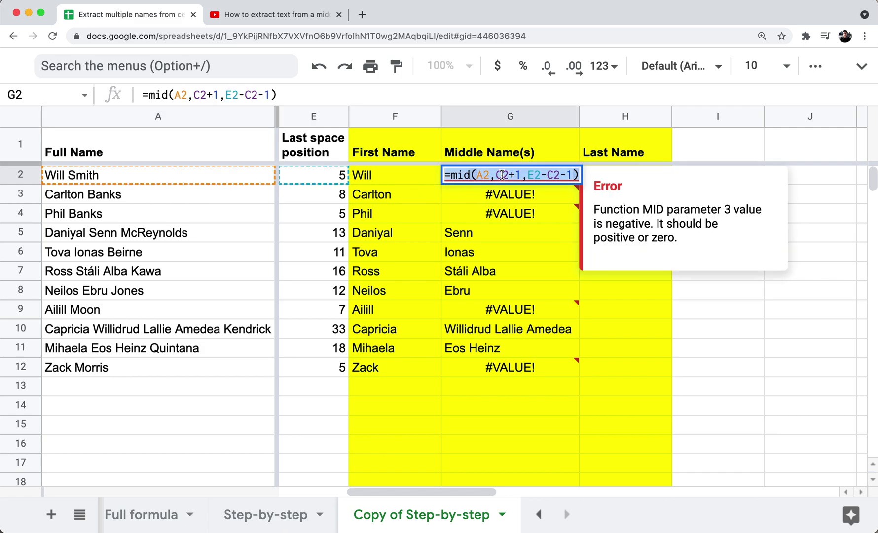
pyautogui.press('Home')
pyautogui.press('Right')
pyautogui.write('IF(')
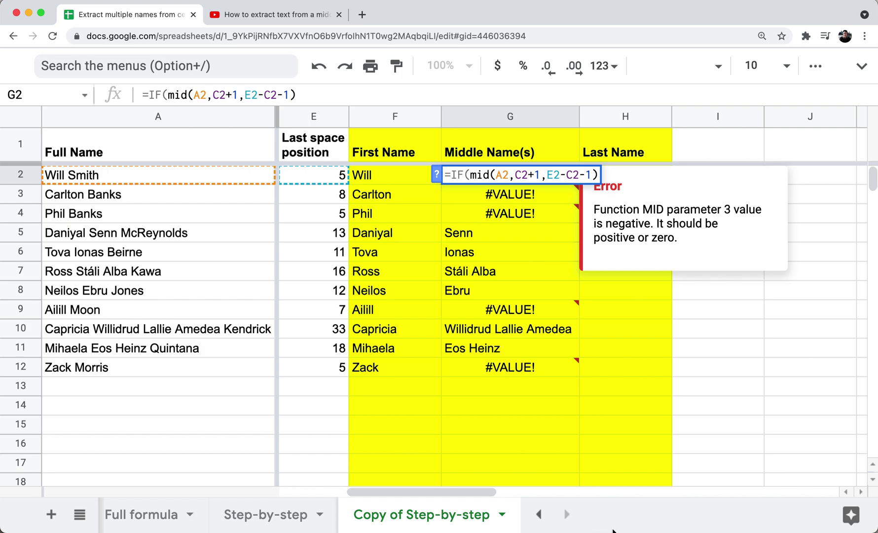
pyautogui.moveTo(463, 491); pyautogui.dragTo(395, 491)
pyautogui.click(325, 178)
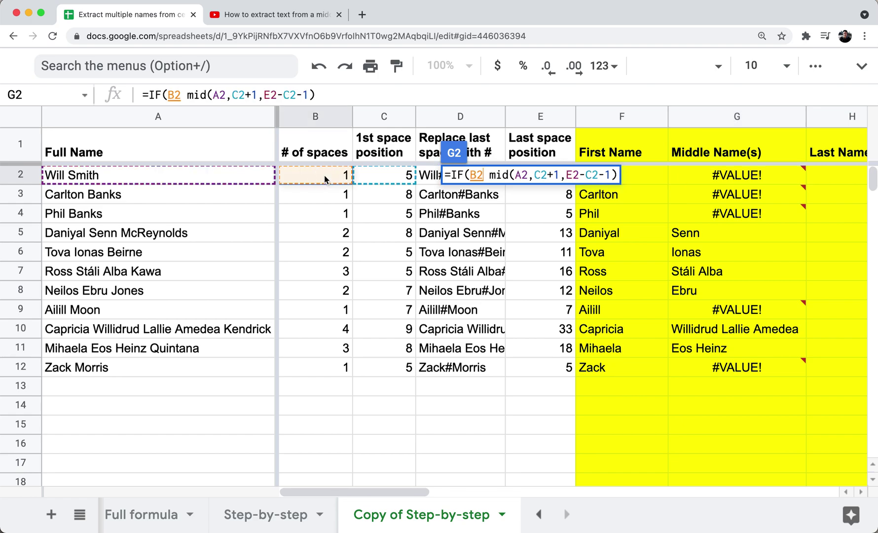
pyautogui.write('=1')
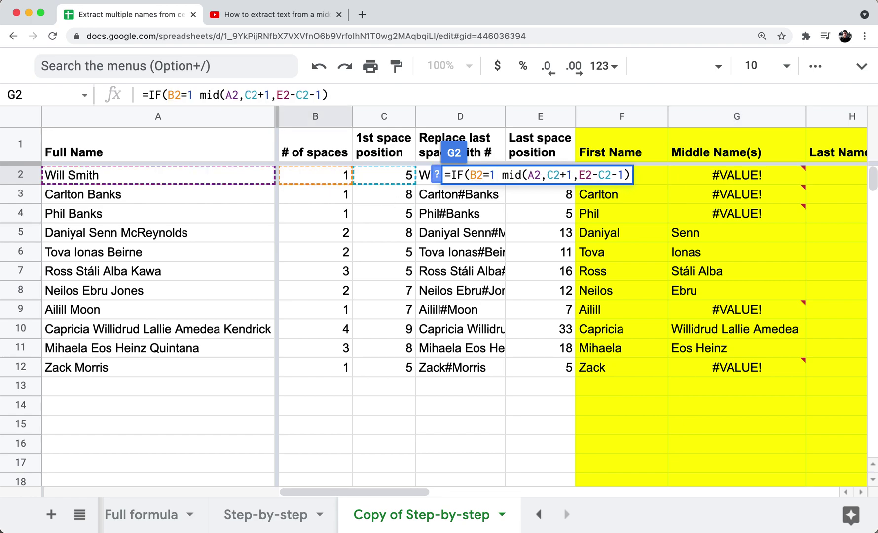
# Complete G2's IF with "" as the true value and the MID part as the false value, and fill it down to G12.
pyautogui.write(',""')
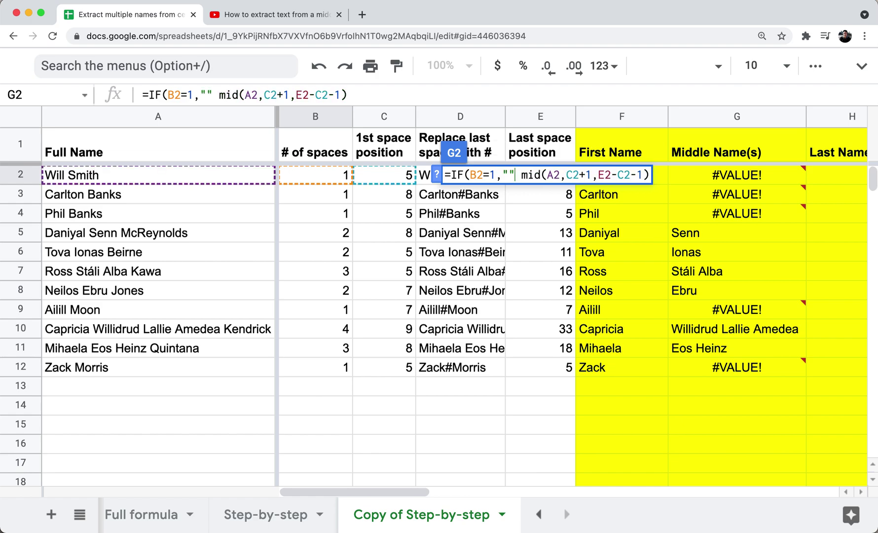
pyautogui.write(',')
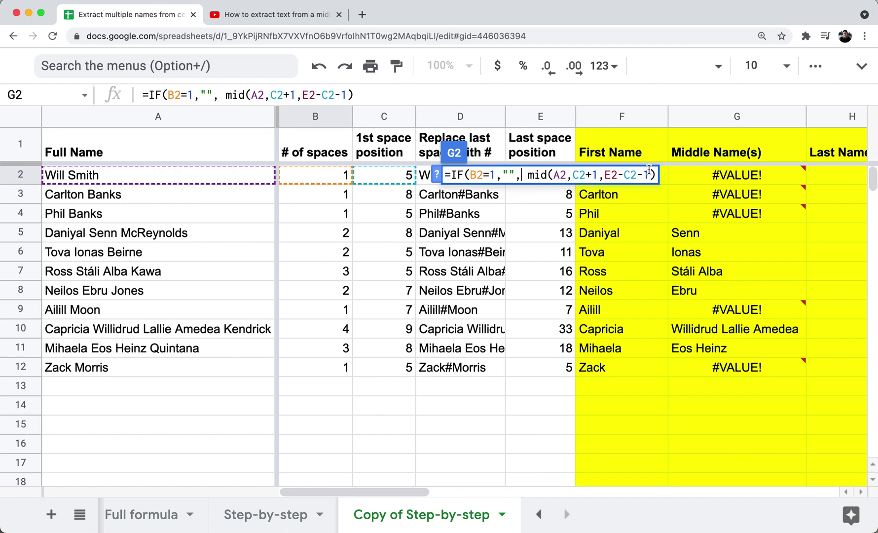
pyautogui.press('Return')
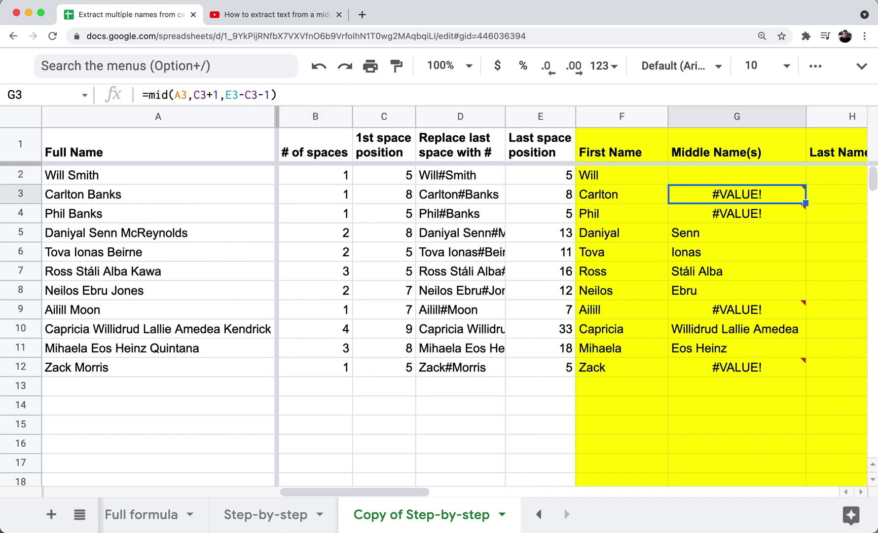
pyautogui.press('Up')
pyautogui.press('super+shift+Down')
pyautogui.press('super+d')
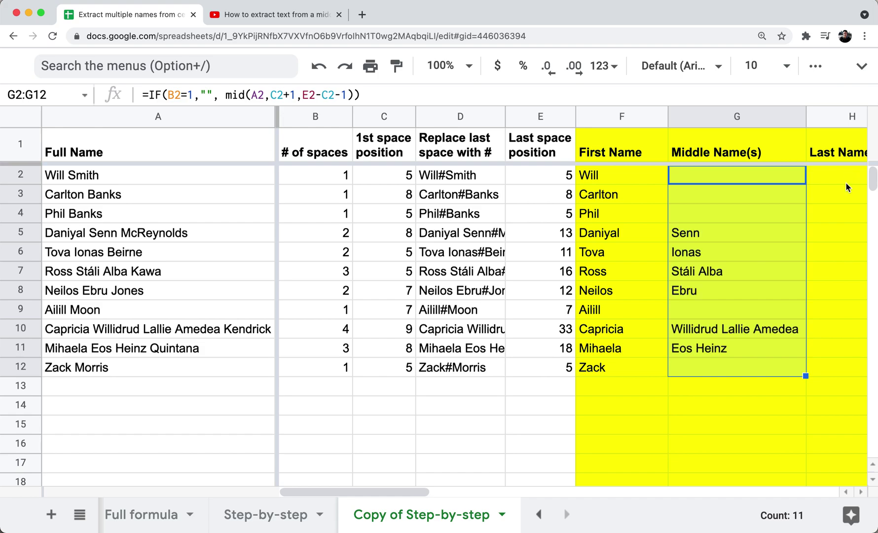
# Review the Middle Name(s) column and the IF formulas in G2, G4 and G5.
pyautogui.click(770, 214)
pyautogui.moveTo(417, 491); pyautogui.dragTo(495, 492)
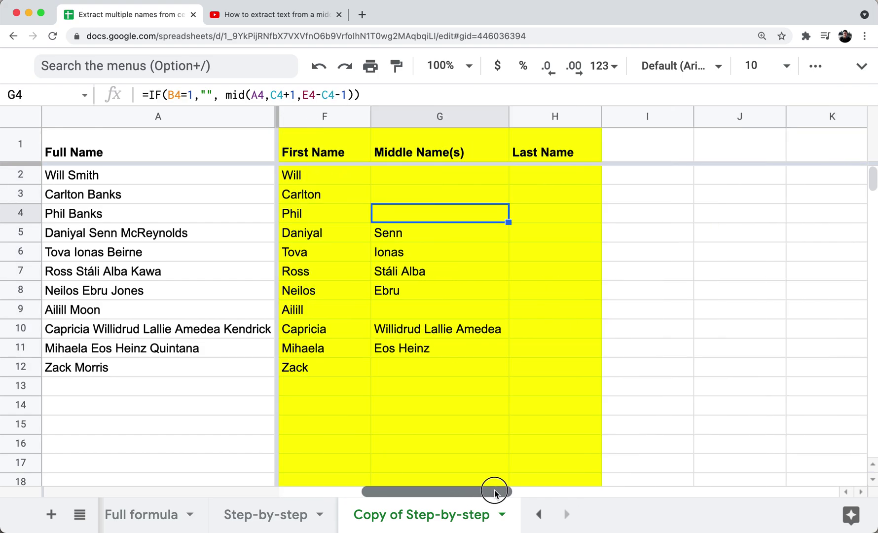
pyautogui.click(454, 115)
pyautogui.click(450, 181)
pyautogui.click(455, 114)
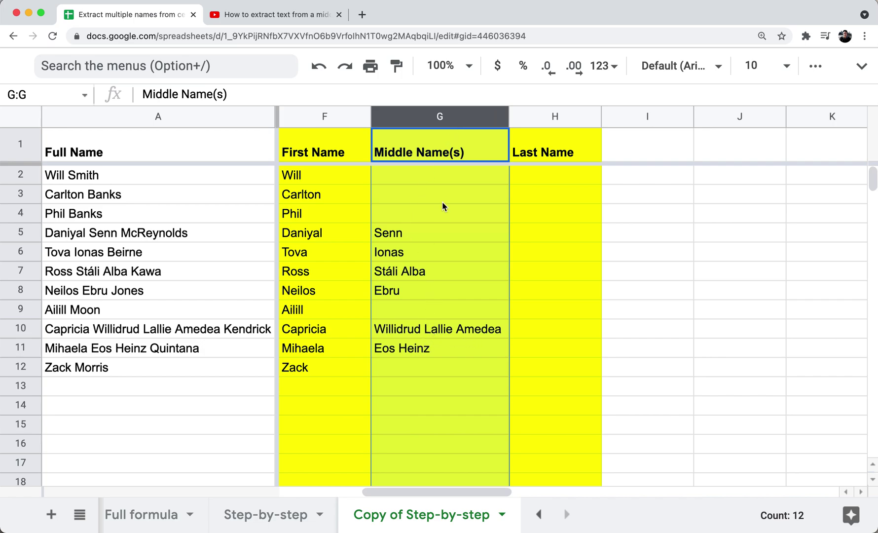
pyautogui.click(410, 230)
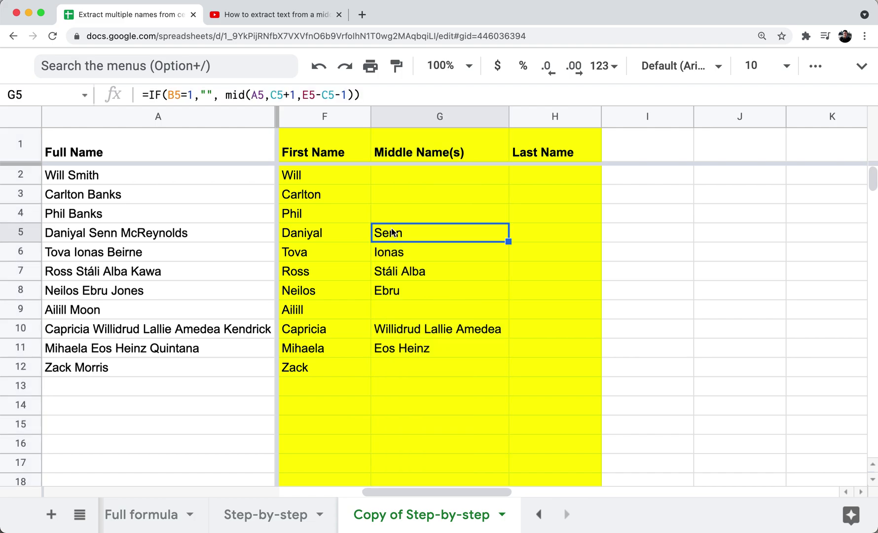
pyautogui.click(419, 183)
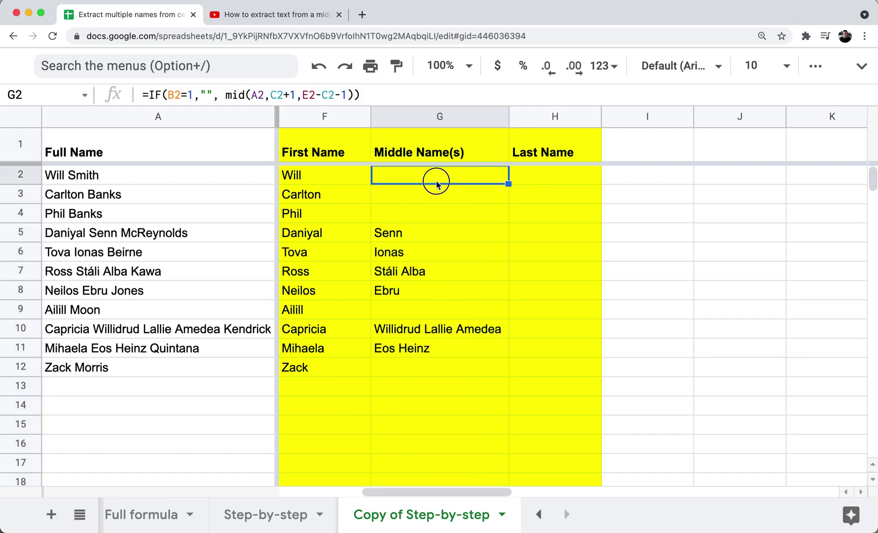
# Delete the space before mid in G2's IF formula and select the formula cells down to G12.
pyautogui.doubleClick(436, 184)
pyautogui.click(452, 176)
pyautogui.press('BackSpace')
pyautogui.press('Return')
pyautogui.press('Up')
pyautogui.press('super+shift+Down')
# Begin a RIGHT formula in H2 with A2 as the text.
pyautogui.press('Right')
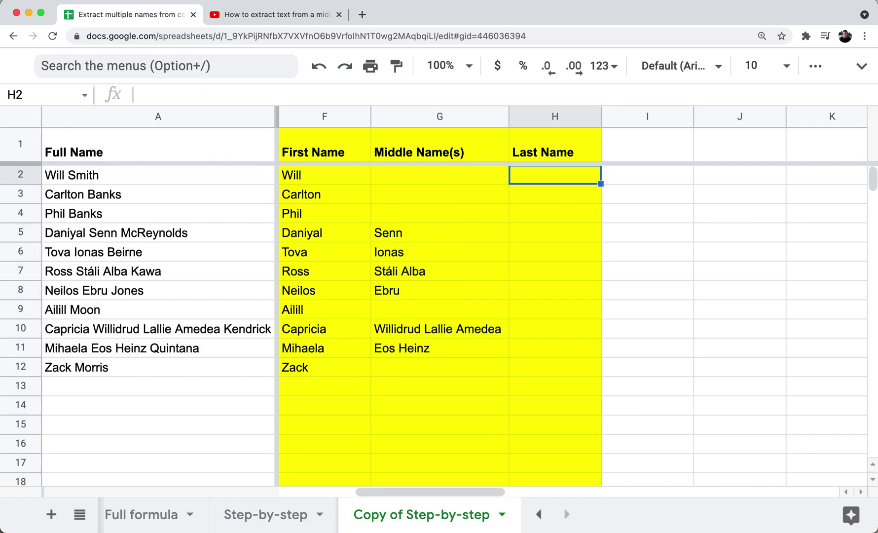
pyautogui.write('=')
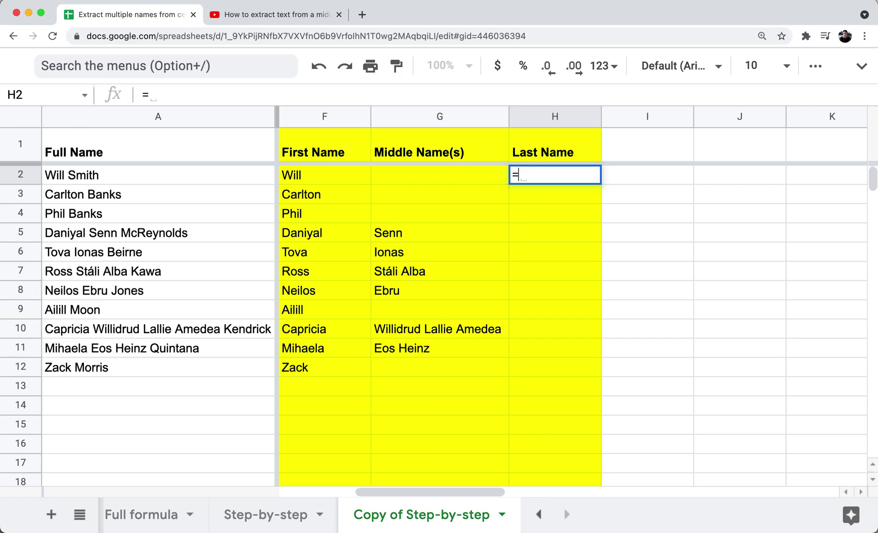
pyautogui.write('right(')
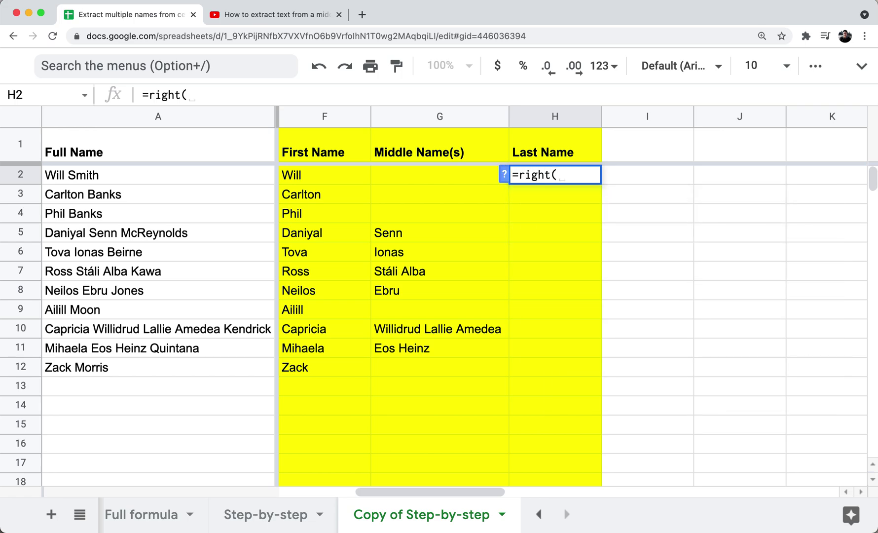
pyautogui.press('Left')
pyautogui.press('Left')
pyautogui.press('Left')
pyautogui.press('Left')
pyautogui.press('Left')
pyautogui.press('Left')
pyautogui.press('Left')
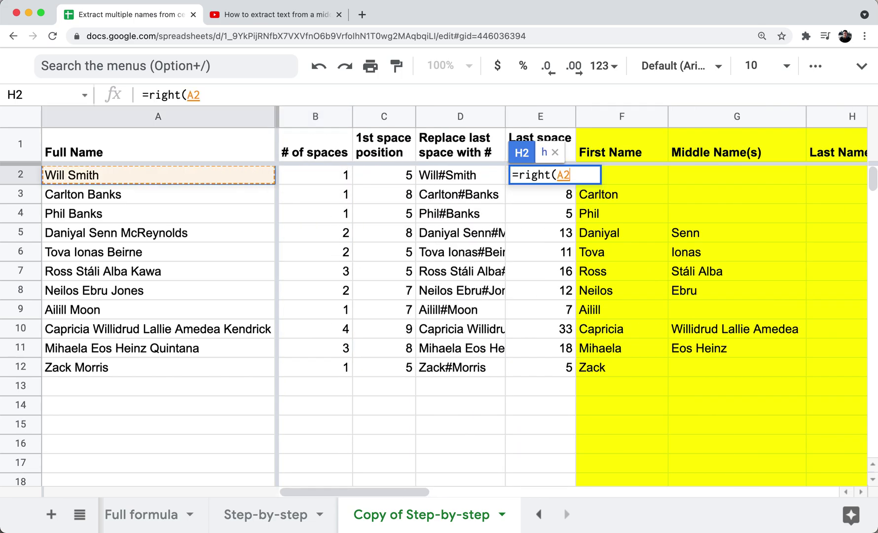
pyautogui.write(',')
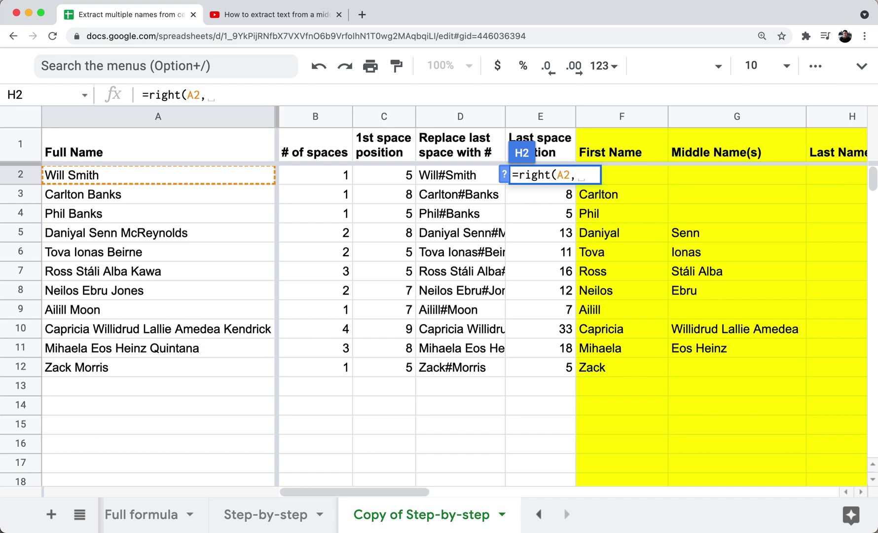
# Add len(A2) followed by a minus sign as the start of the RIGHT formula's character count in H2.
pyautogui.write('len(')
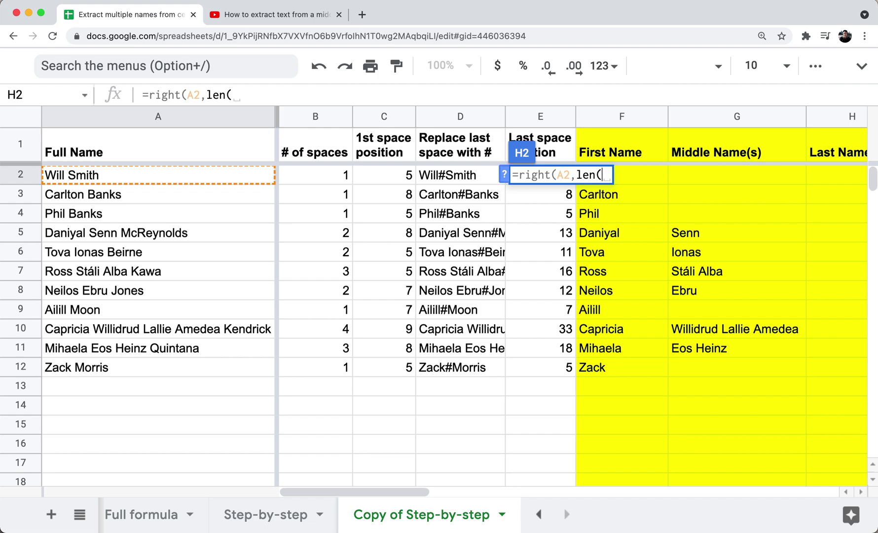
pyautogui.press('Left')
pyautogui.press('Left')
pyautogui.press('Left')
pyautogui.press('Left')
pyautogui.press('Left')
pyautogui.press('Left')
pyautogui.press('Left')
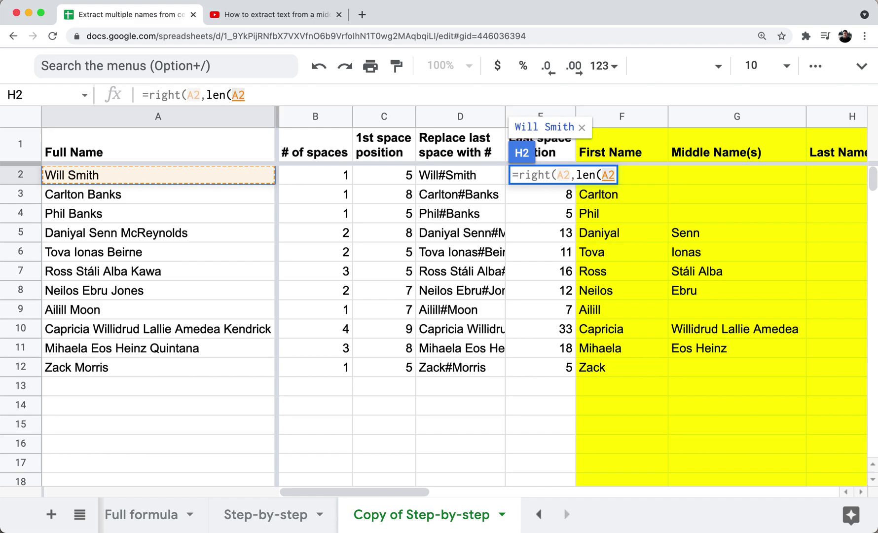
pyautogui.write(')-')
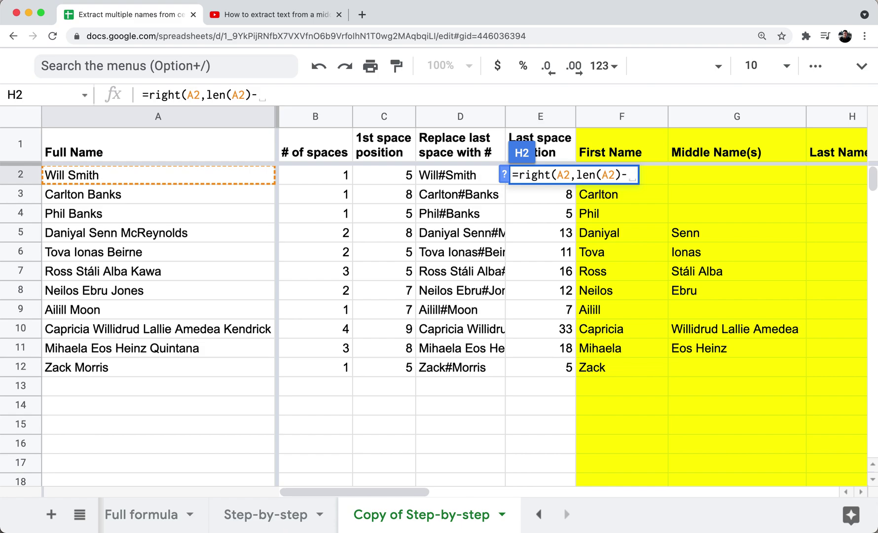
# Complete H2's formula as =right(A2,len(A2)-E2) and autofill it down to H12.
pyautogui.press('Left')
pyautogui.press('Left')
pyautogui.press('Left')
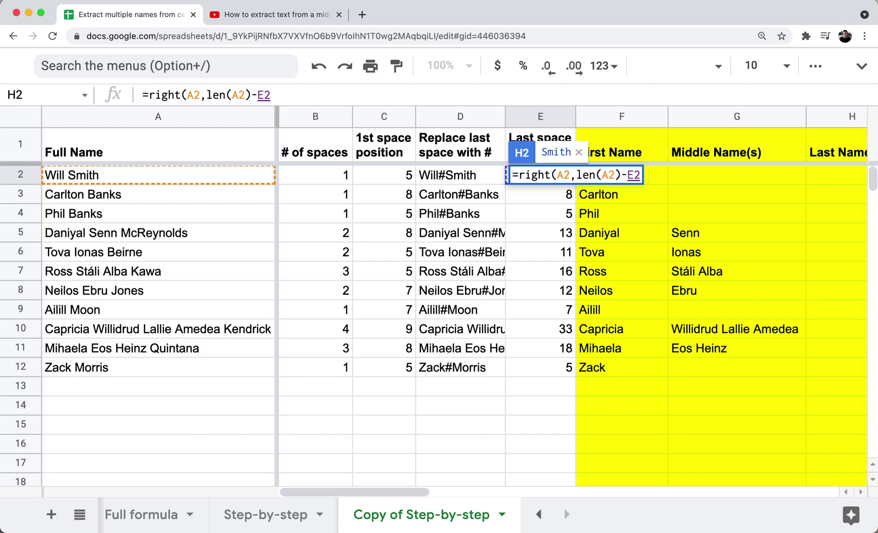
pyautogui.write(')')
pyautogui.press('Return')
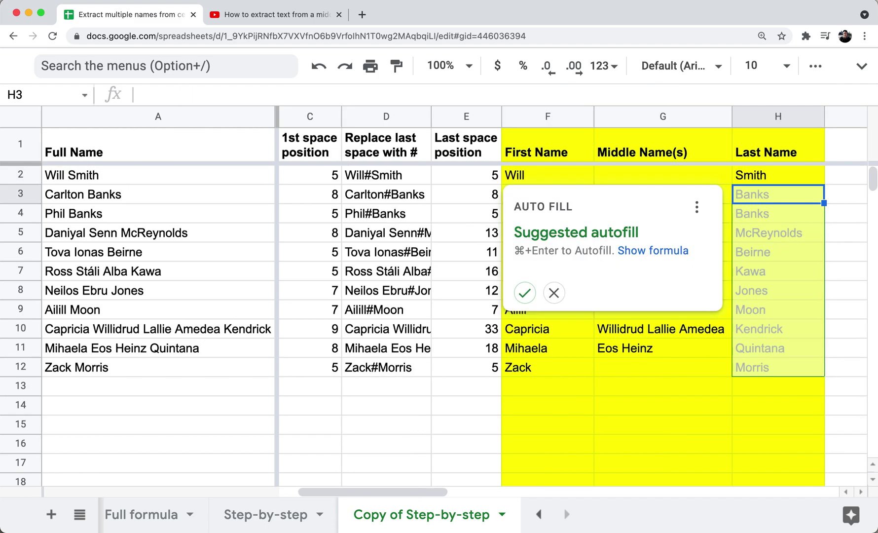
pyautogui.press('super+Return')
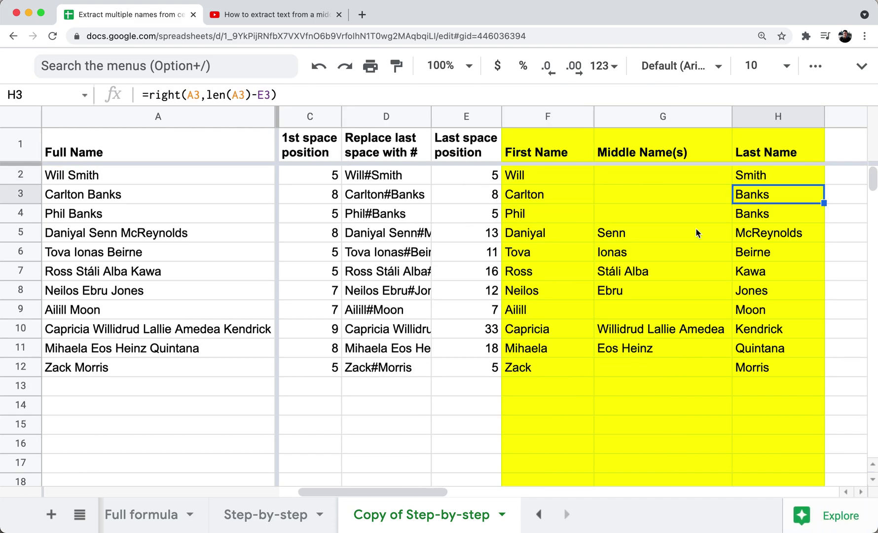
# Compare the First Name, Middle Name(s) and Last Name columns with the full names in column A.
pyautogui.moveTo(423, 491); pyautogui.dragTo(502, 492)
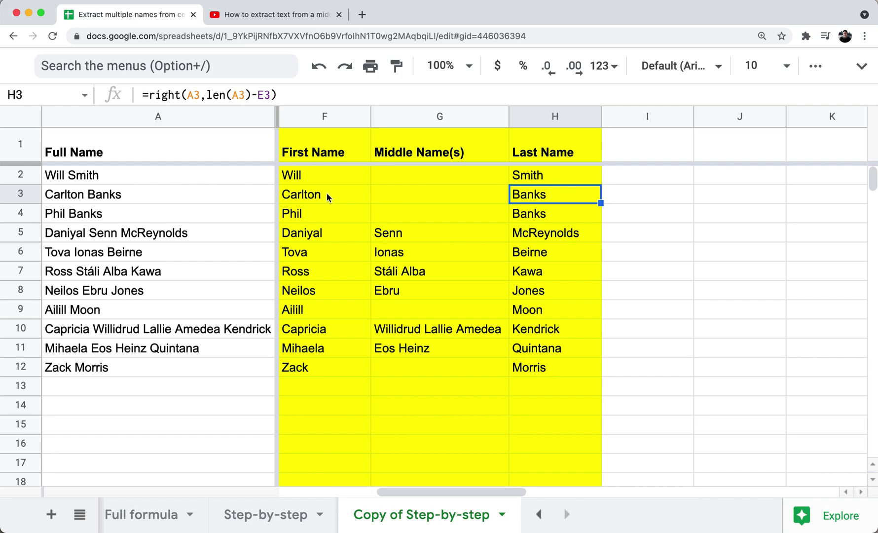
pyautogui.click(301, 176)
pyautogui.click(316, 114)
pyautogui.click(414, 114)
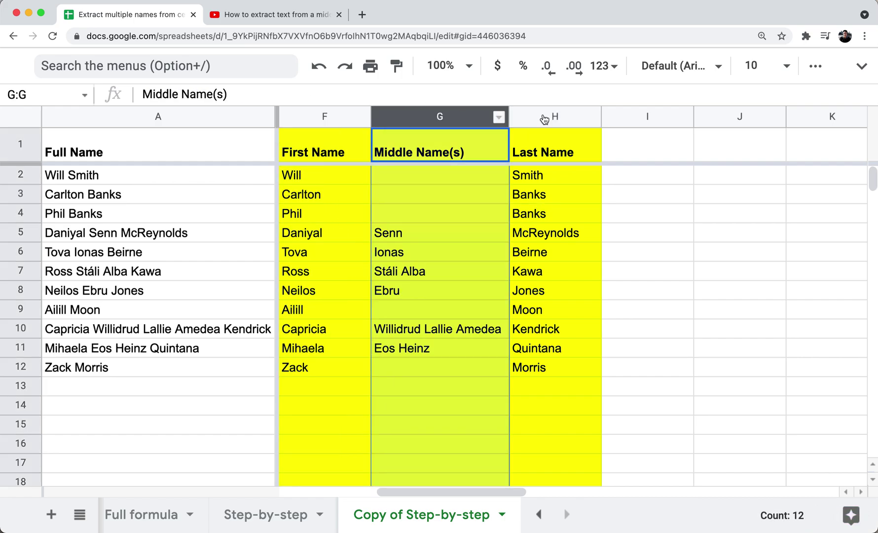
pyautogui.click(547, 117)
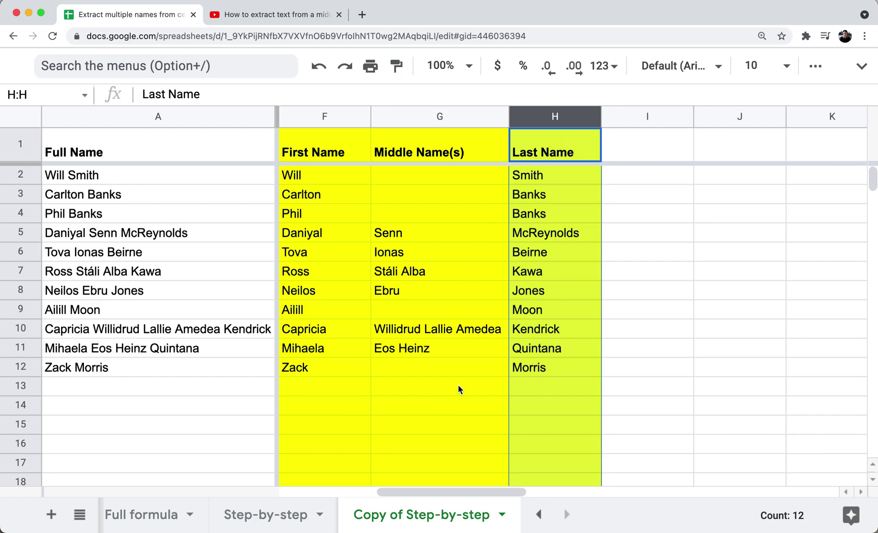
pyautogui.moveTo(175, 174); pyautogui.dragTo(170, 386)
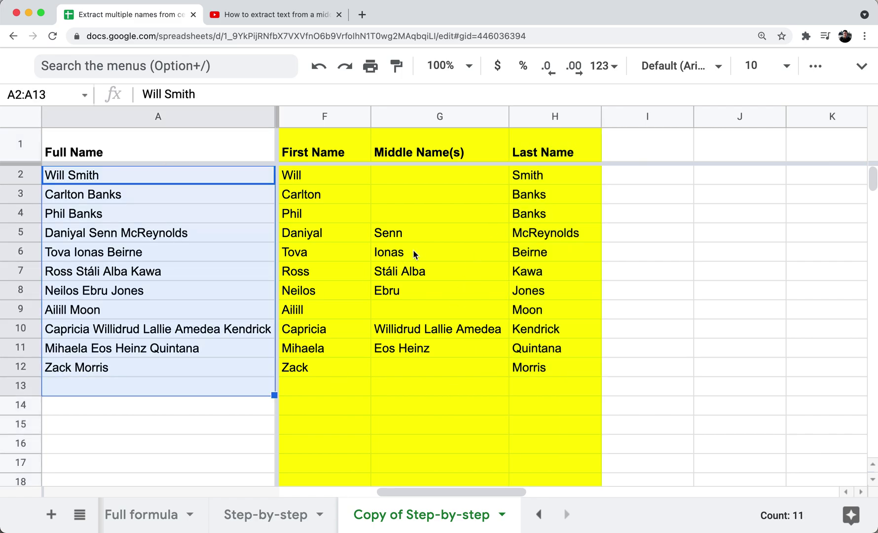